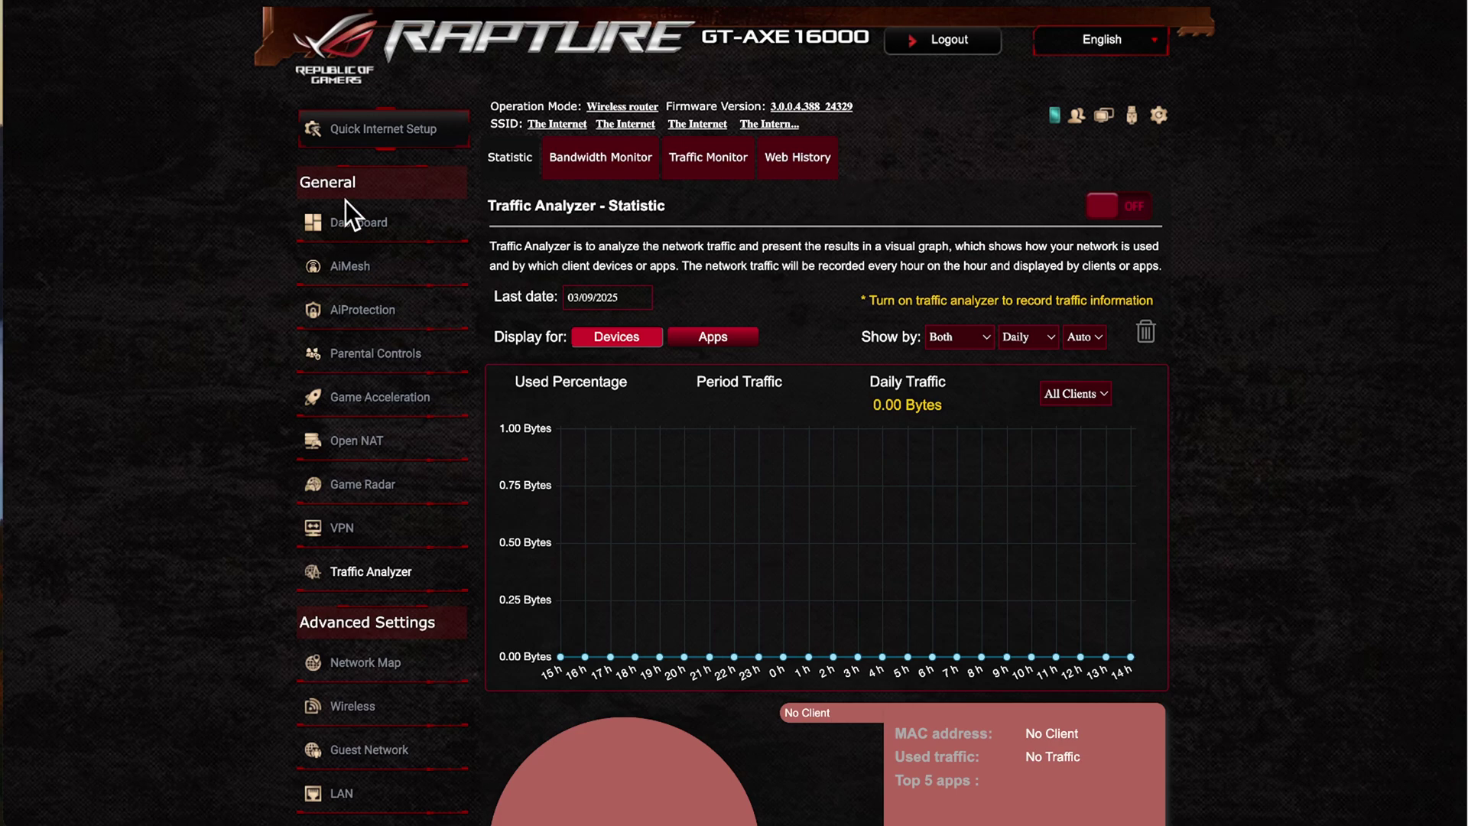
pyautogui.click(350, 222)
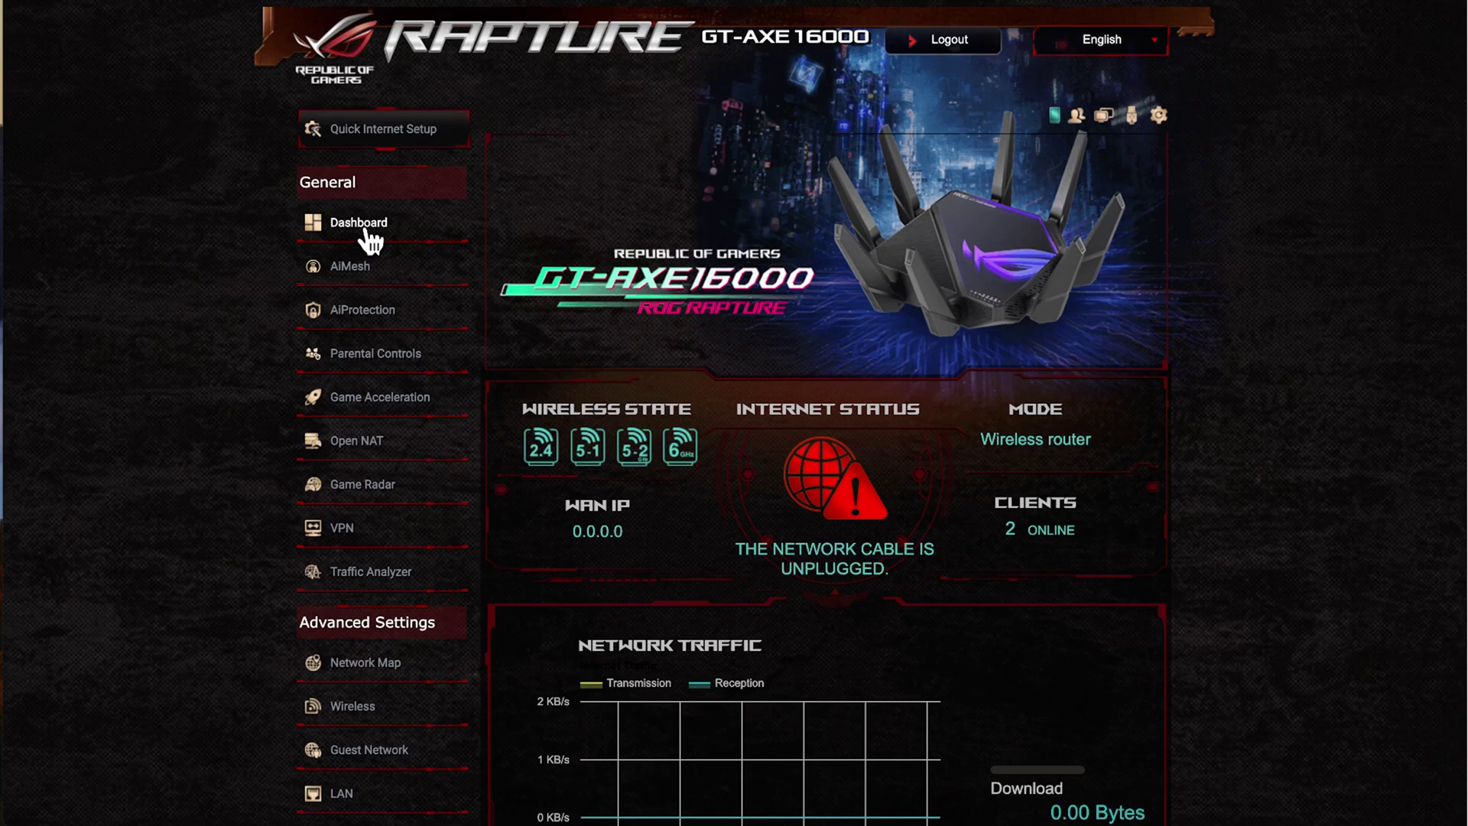
pyautogui.click(372, 575)
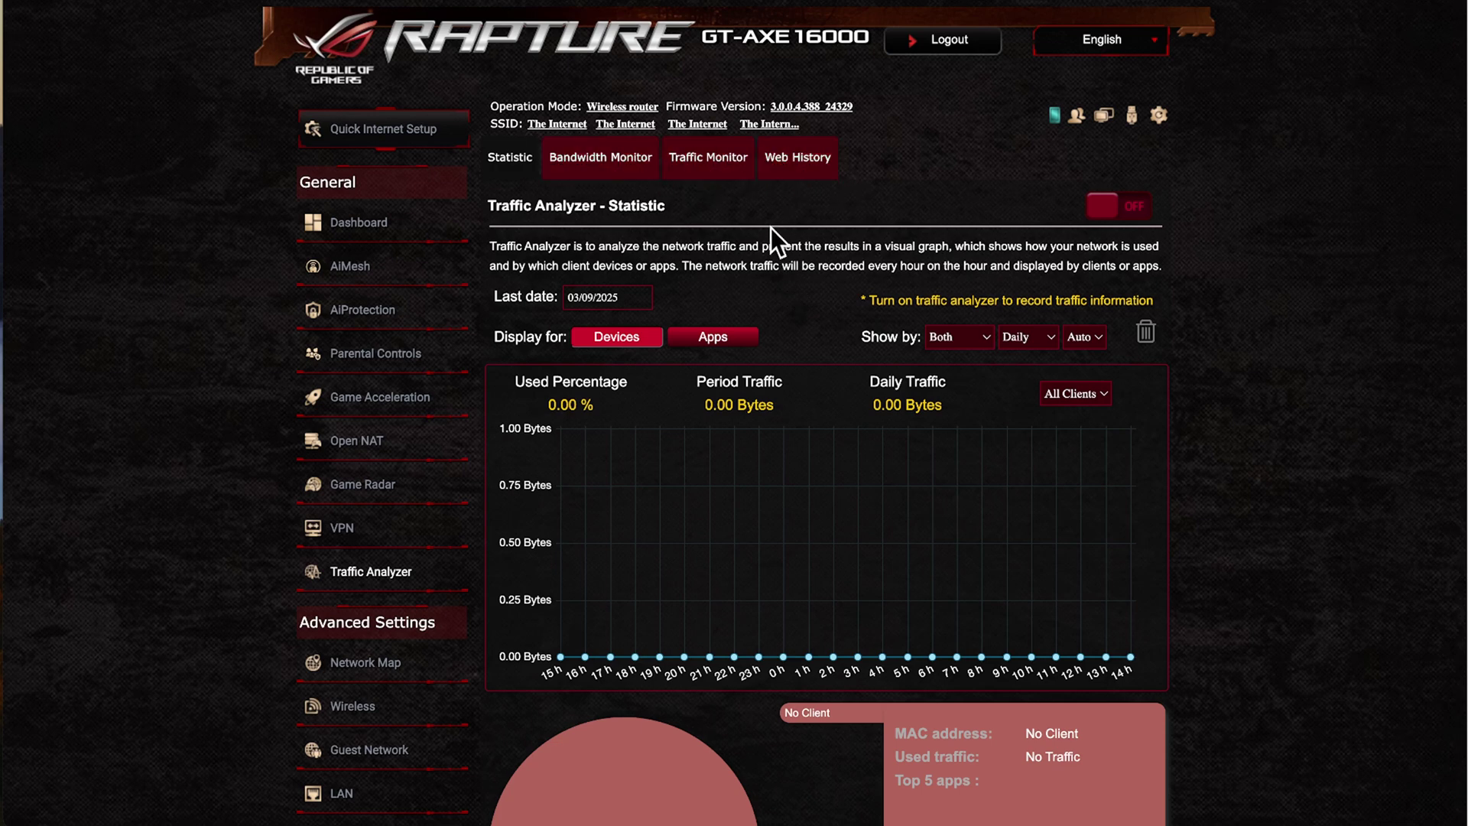
# Turn Traffic Analyzer on and agree to the Trend Micro End User License Agreement.
pyautogui.click(1117, 205)
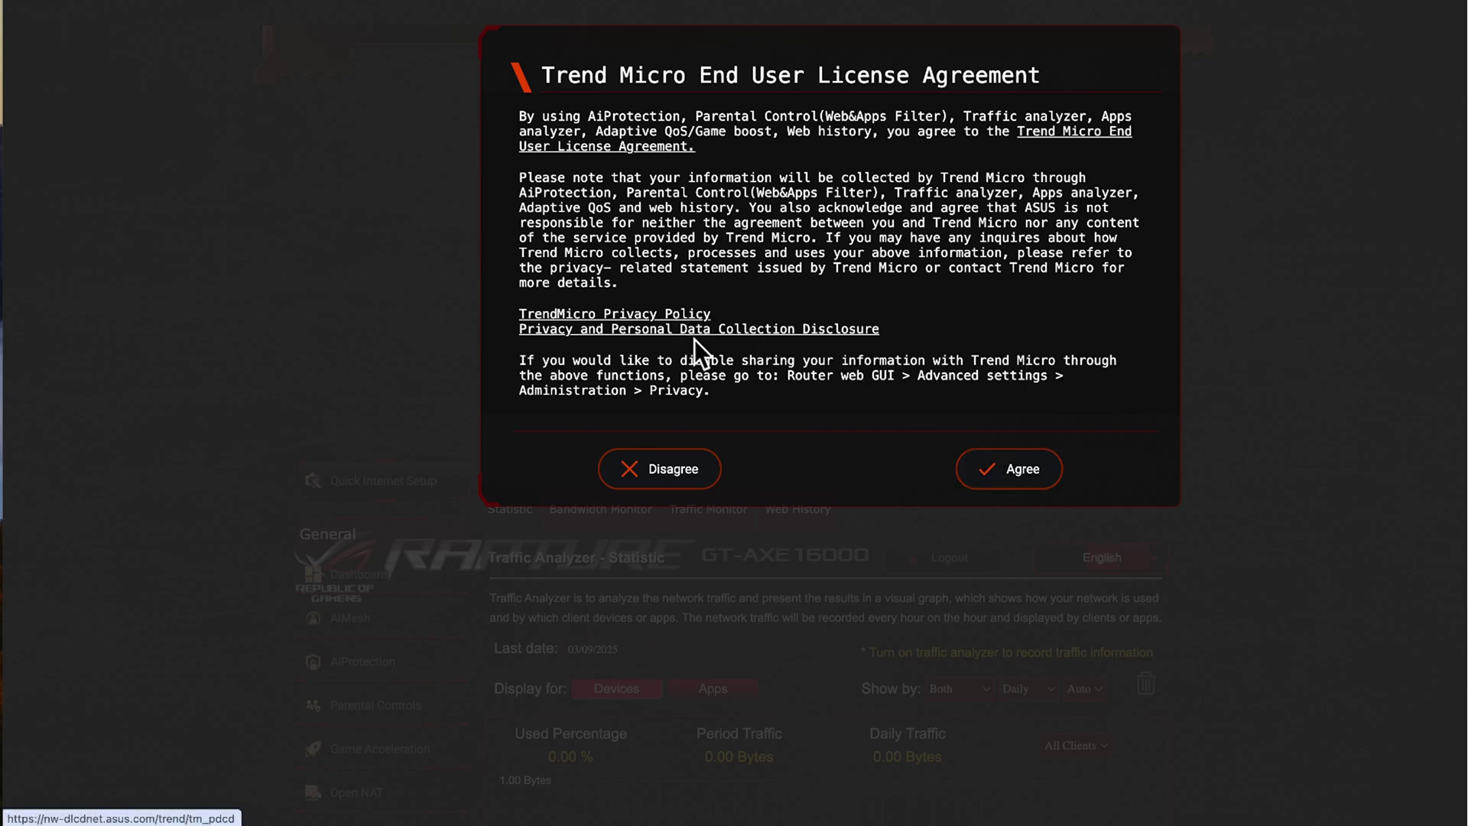
pyautogui.click(1011, 468)
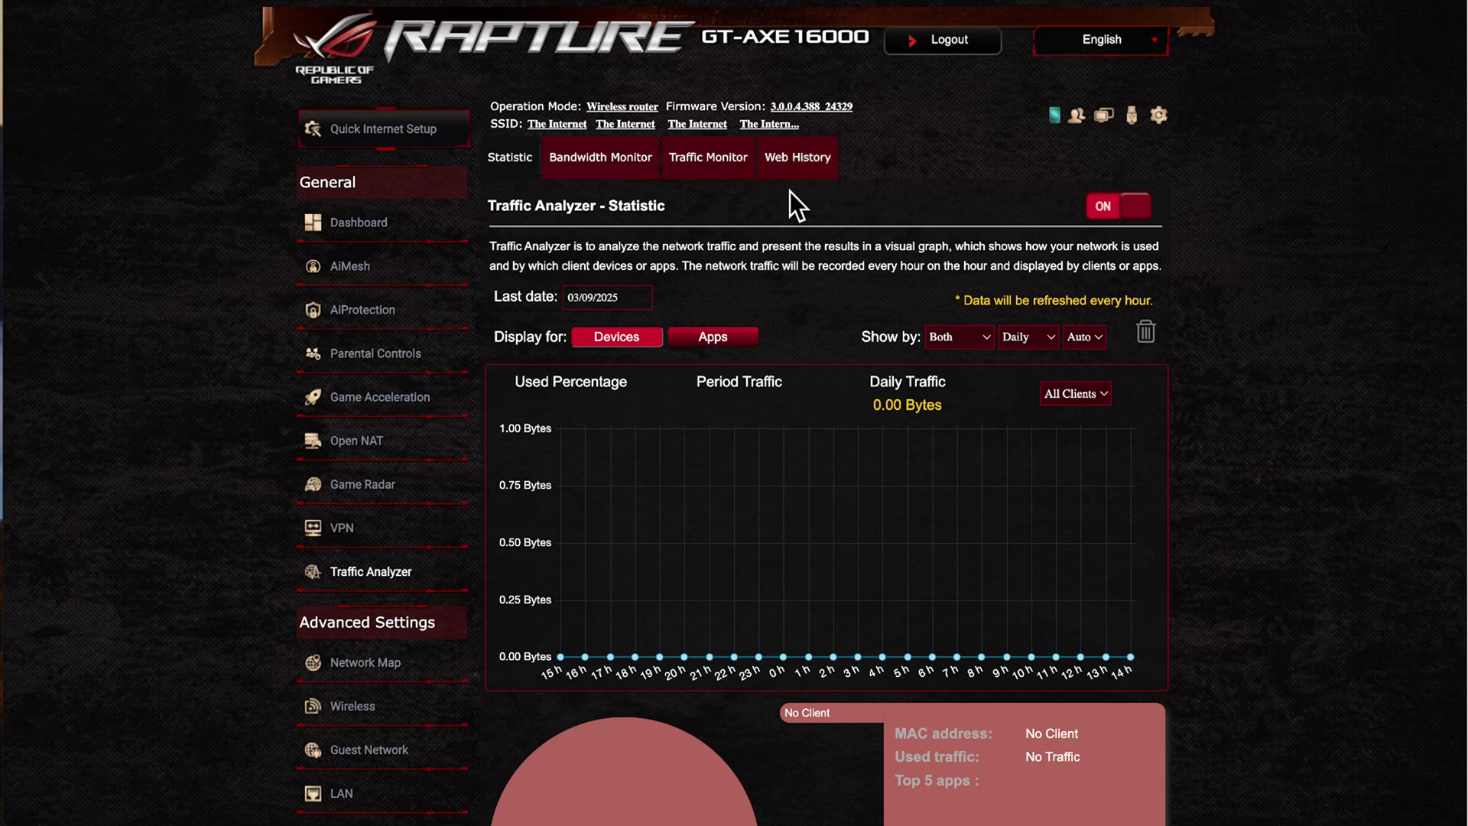
pyautogui.scroll(-2, 819, 311)
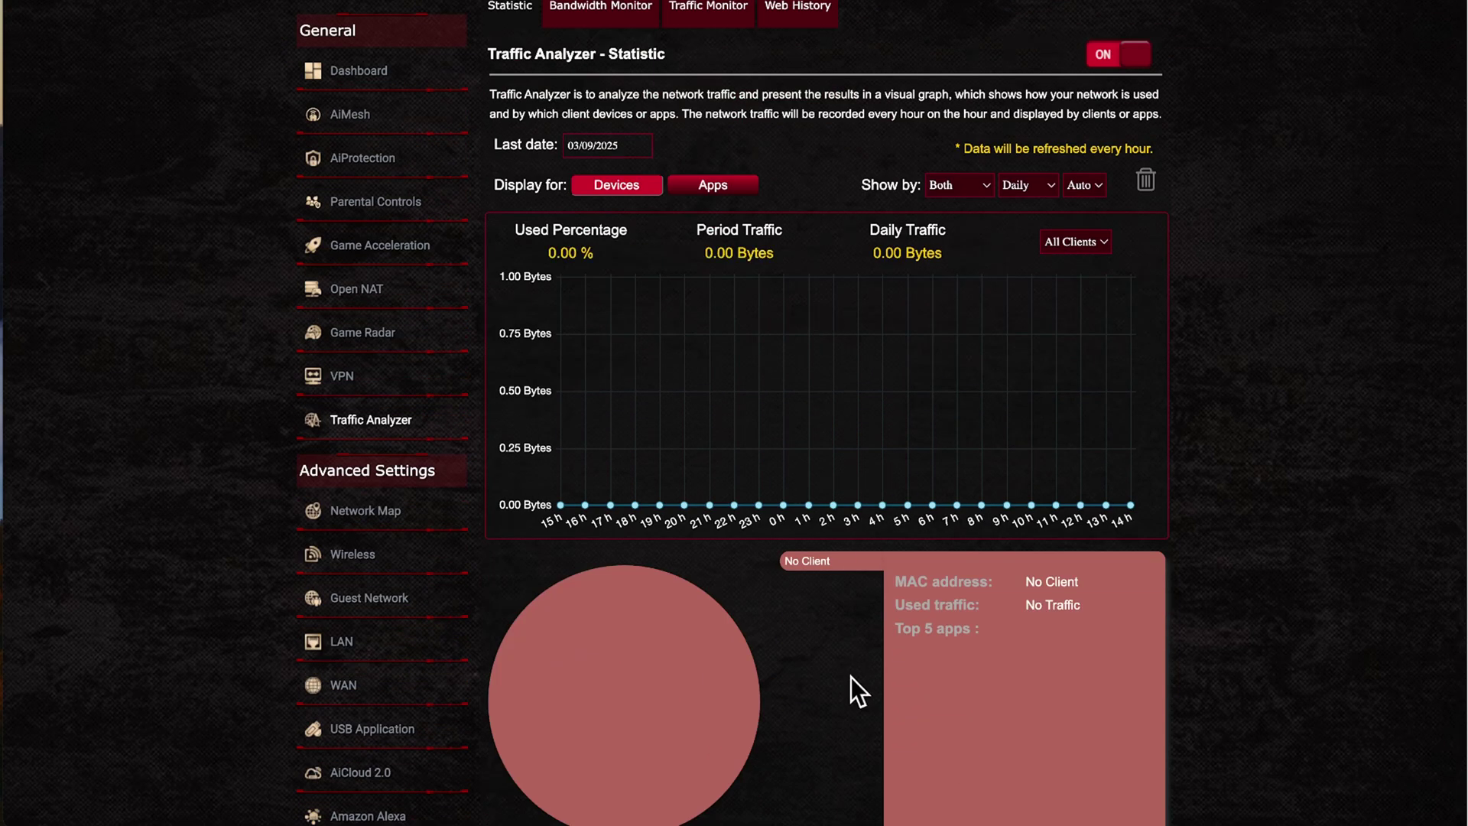
pyautogui.scroll(1, 806, 171)
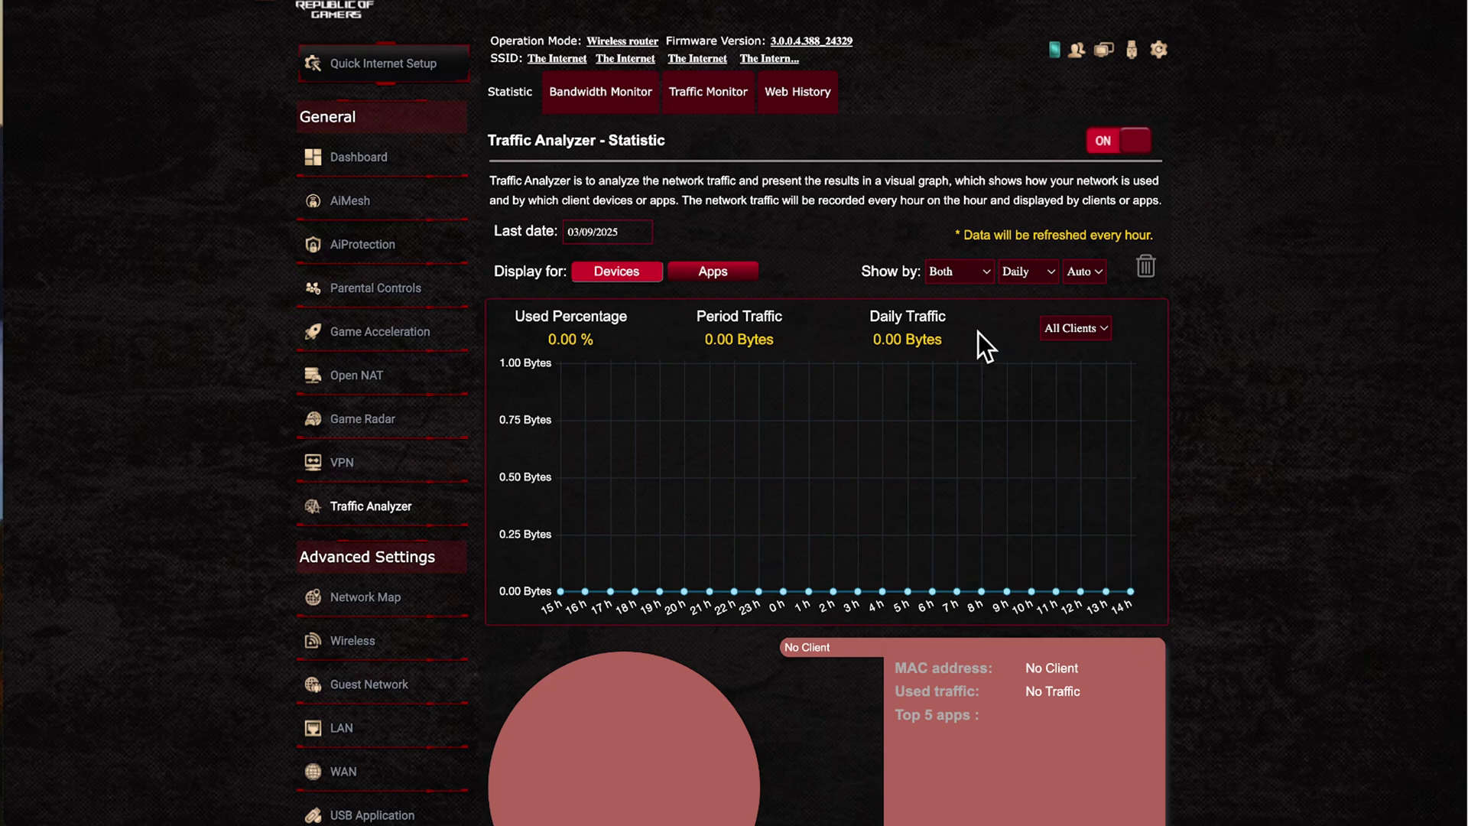
pyautogui.scroll(-2, 829, 653)
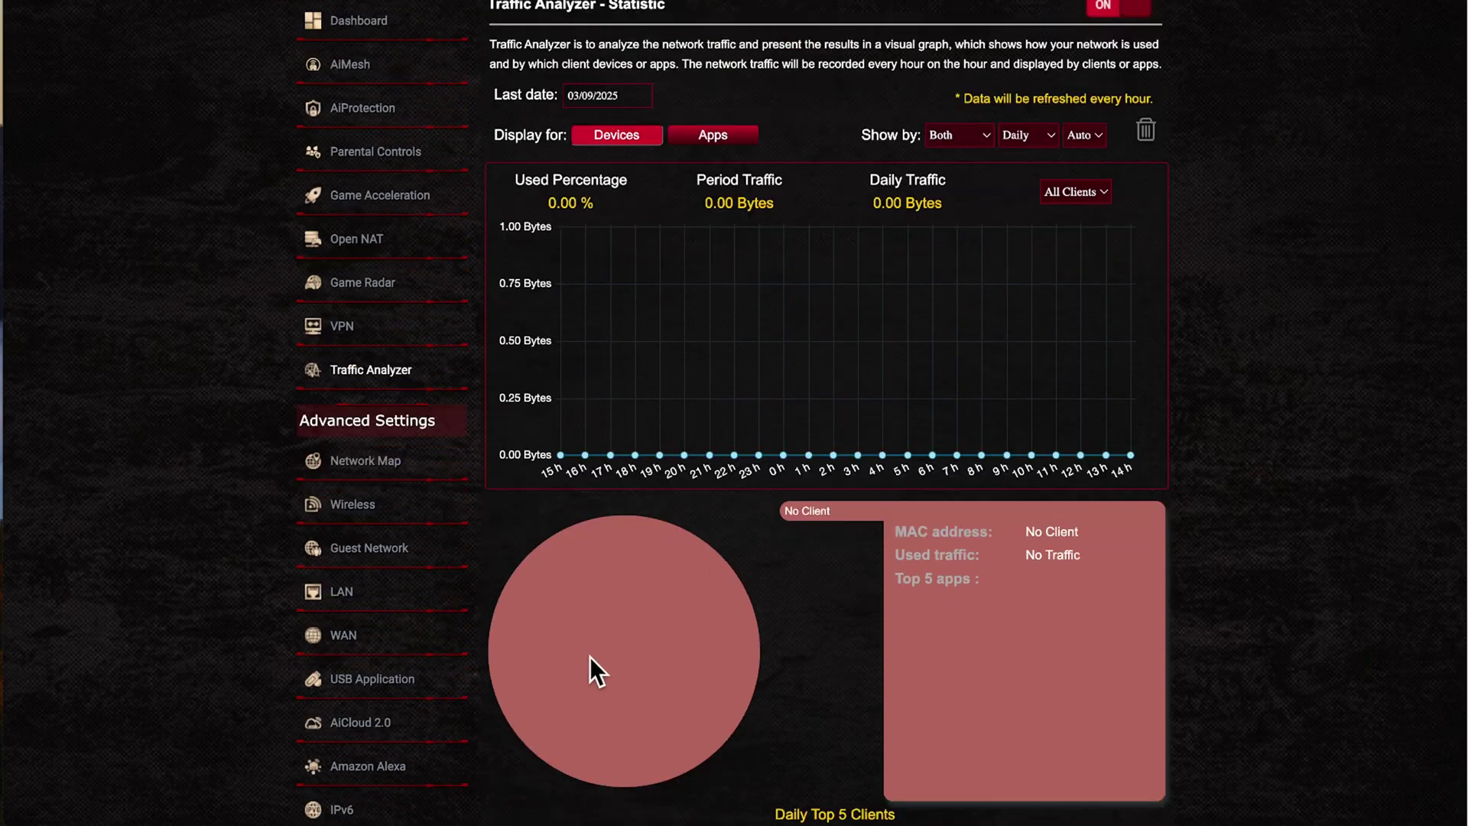
pyautogui.scroll(-3, 800, 625)
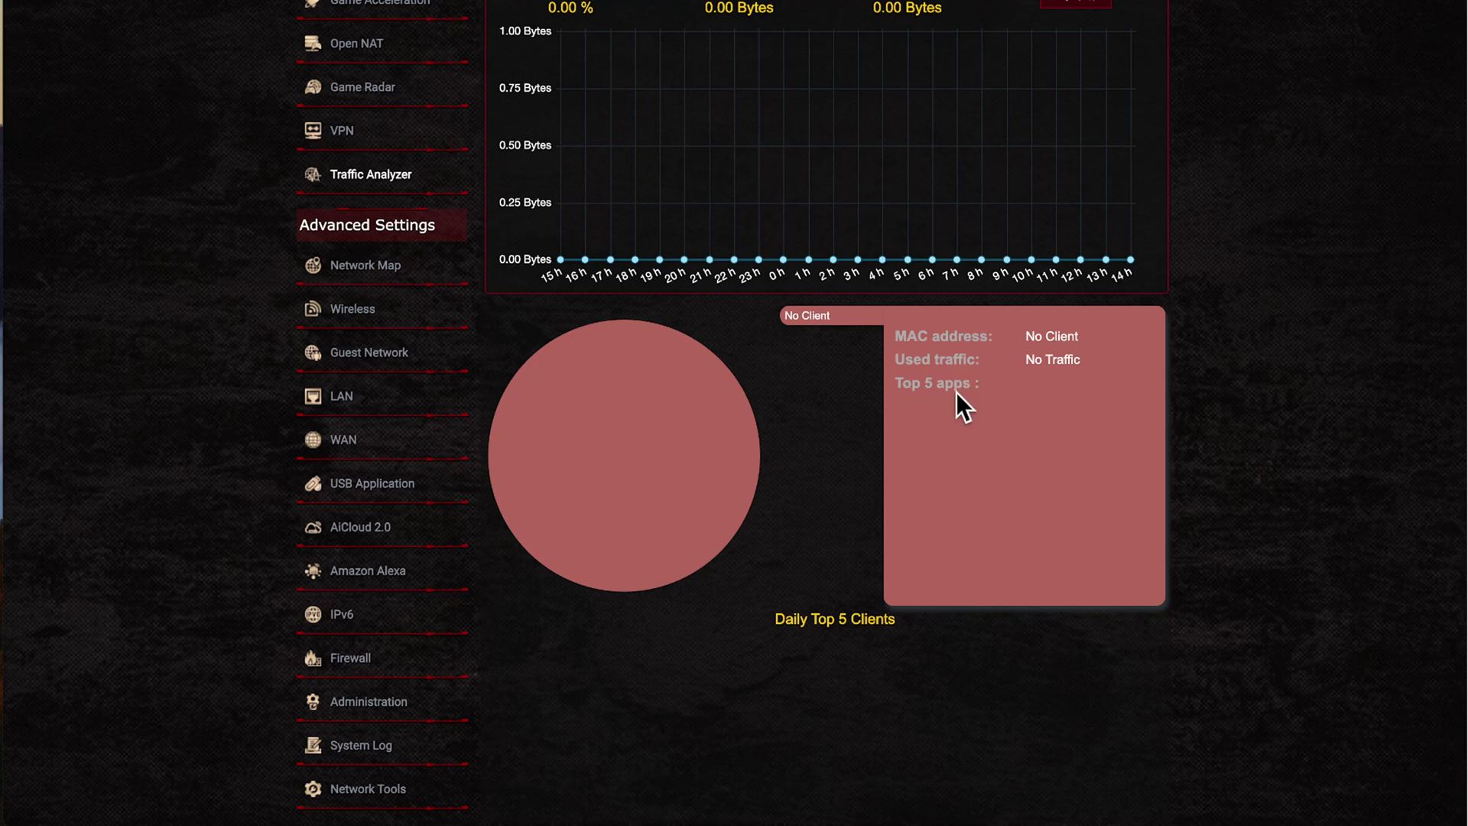
pyautogui.scroll(2, 948, 405)
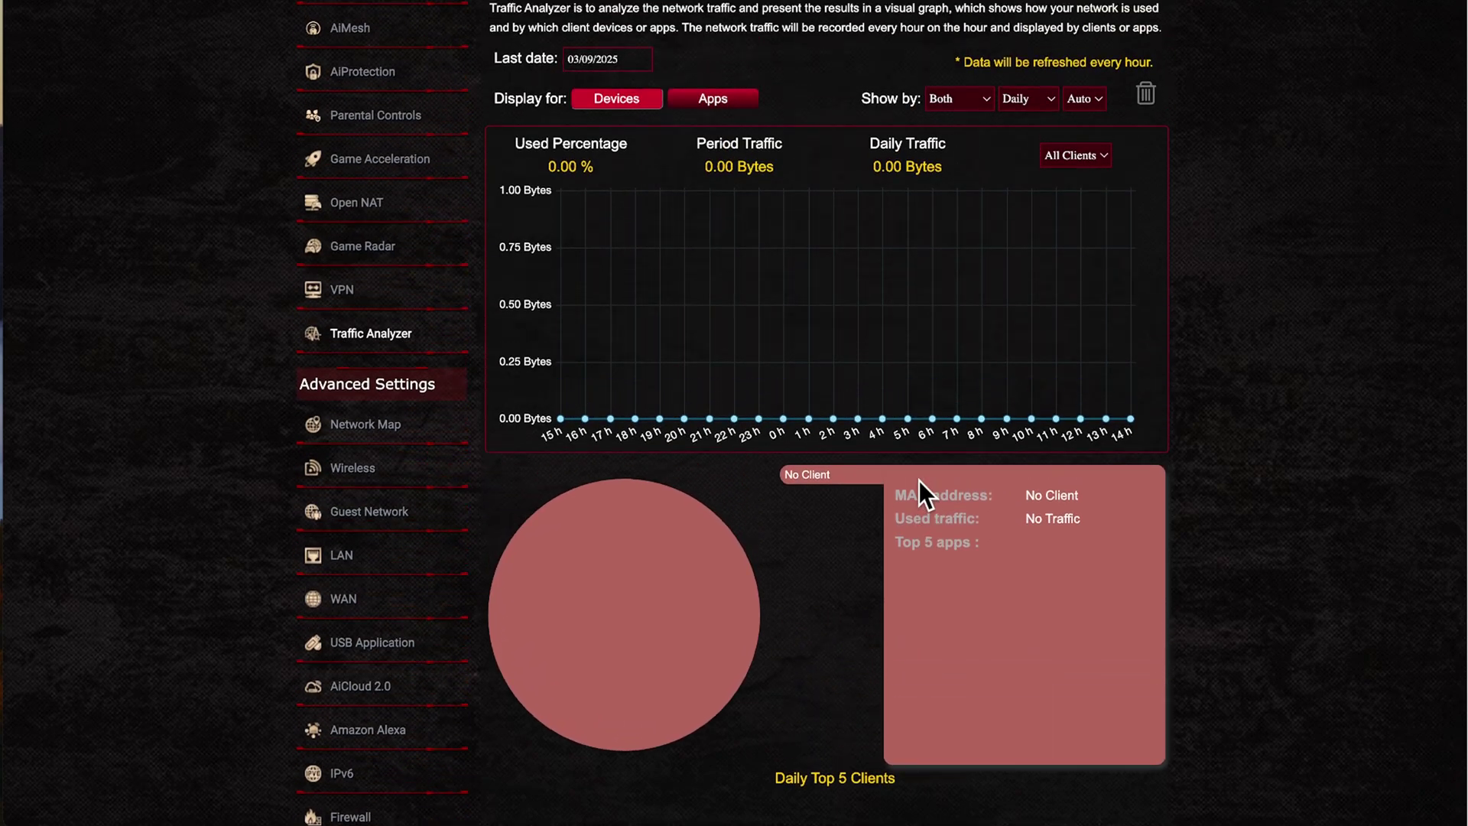
pyautogui.scroll(3, 917, 485)
# Keep All Clients selected and switch the statistics display from Devices to Apps.
pyautogui.click(1092, 390)
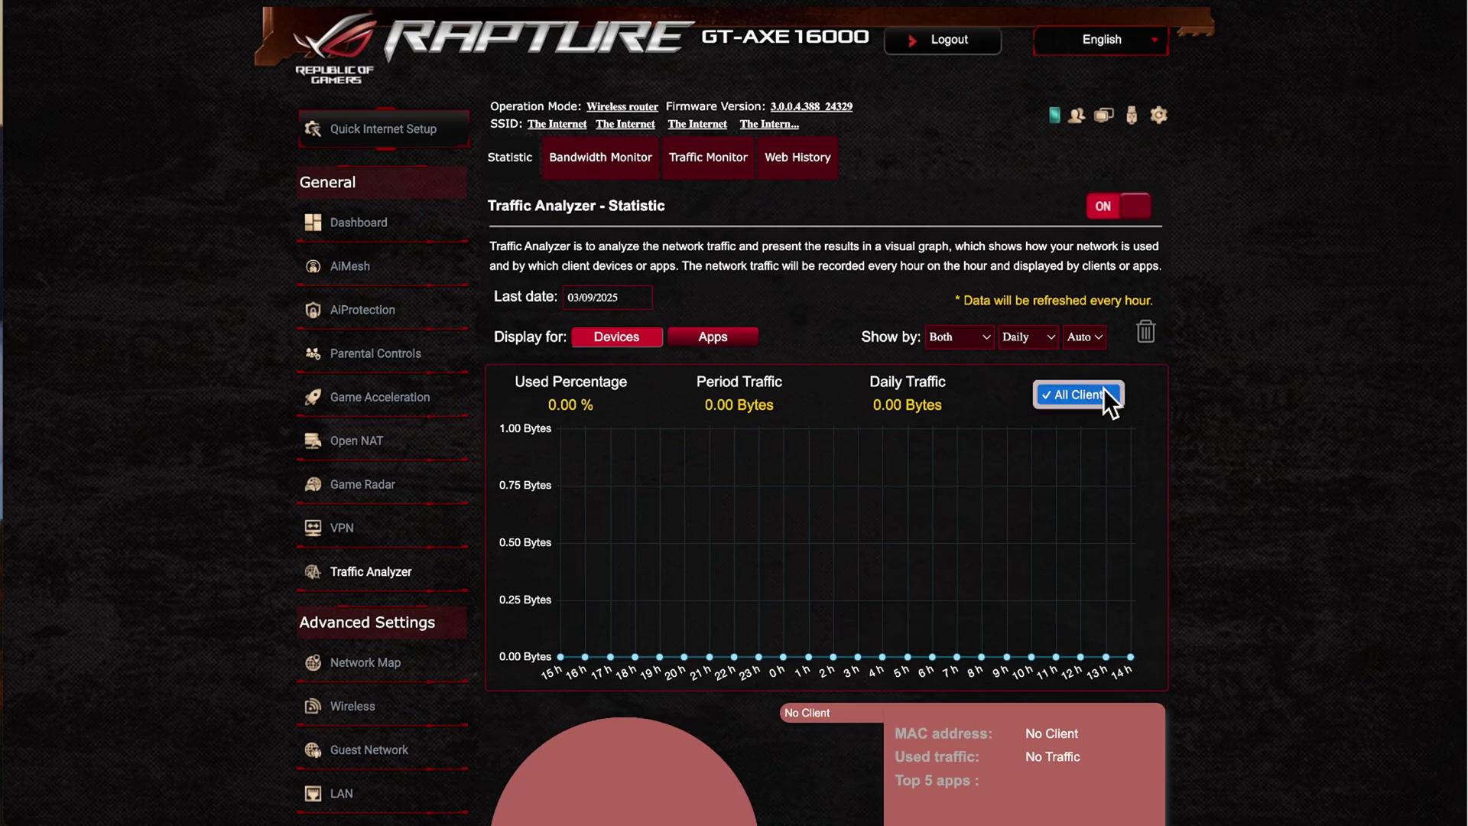
pyautogui.click(1112, 397)
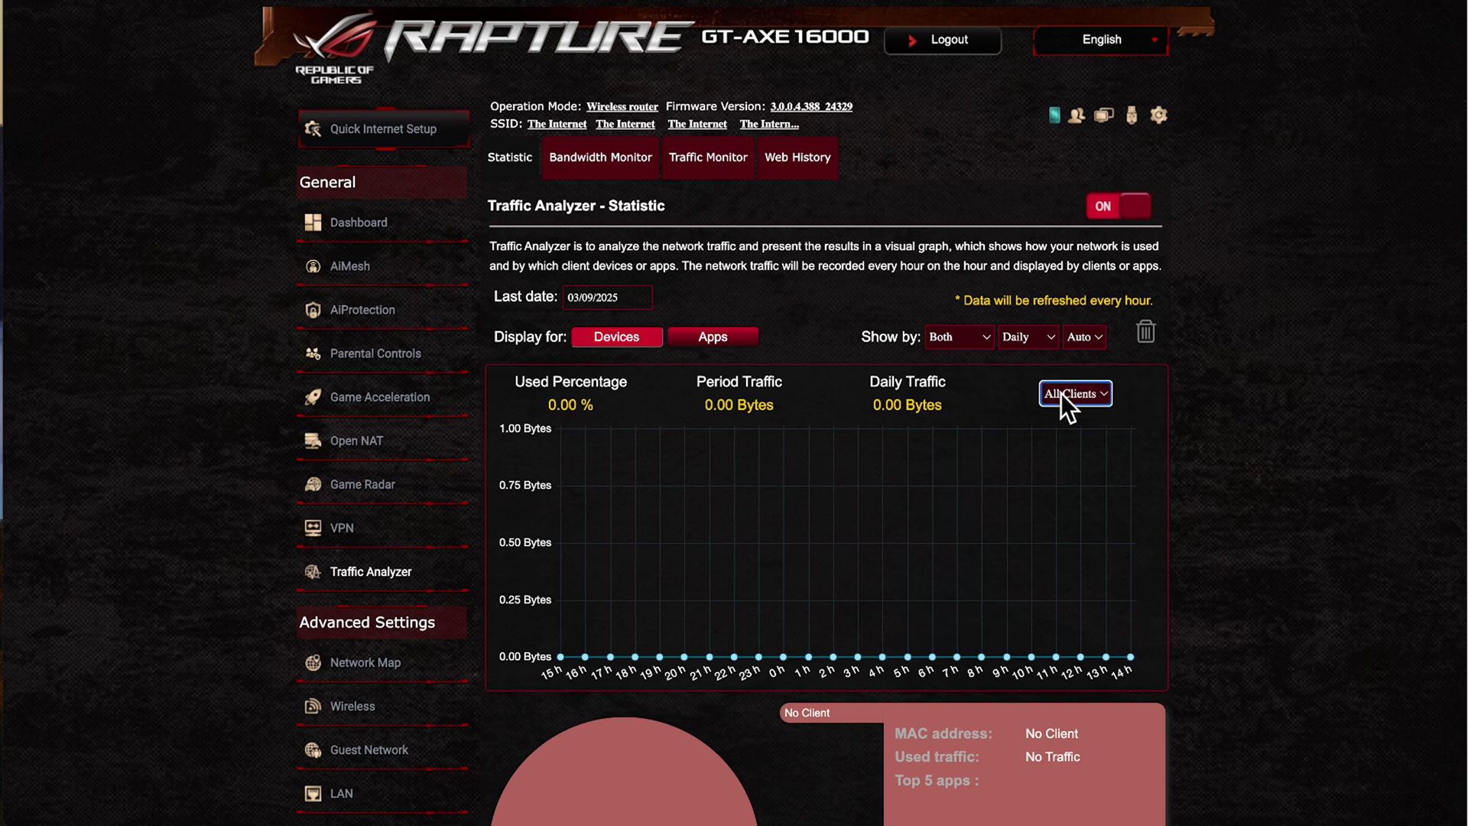
pyautogui.click(751, 301)
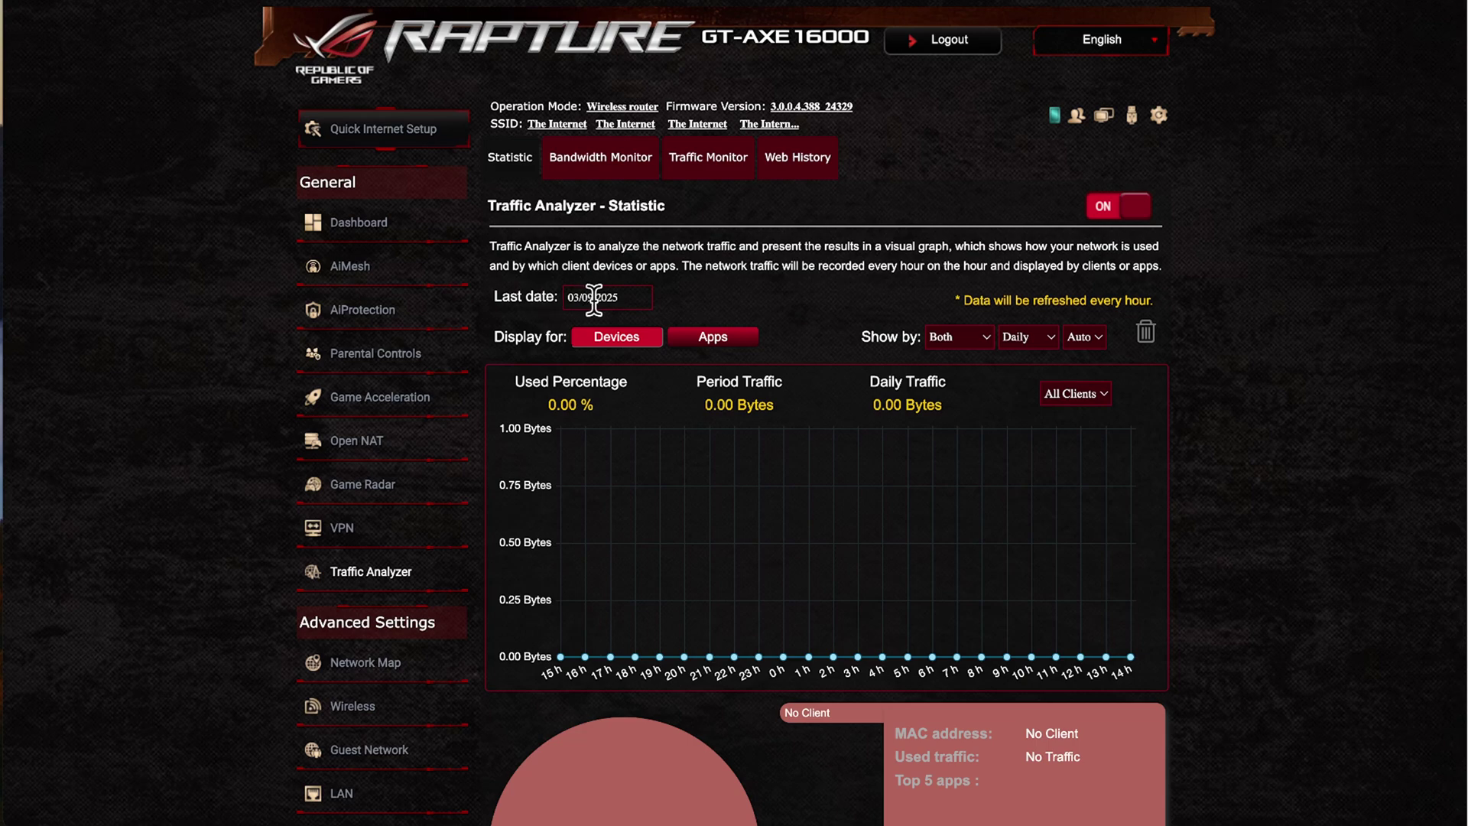
pyautogui.click(744, 333)
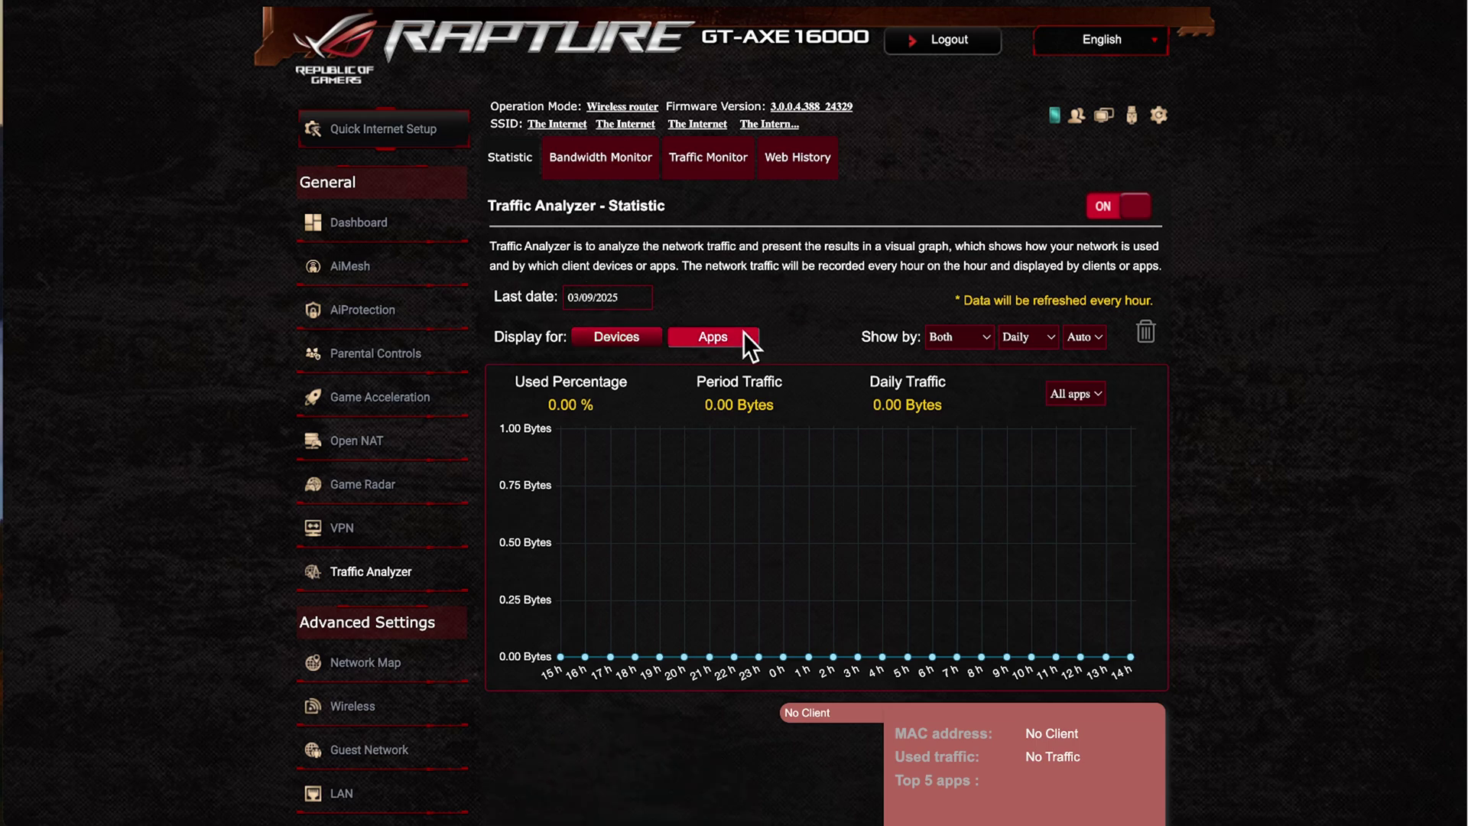
pyautogui.scroll(-1, 823, 390)
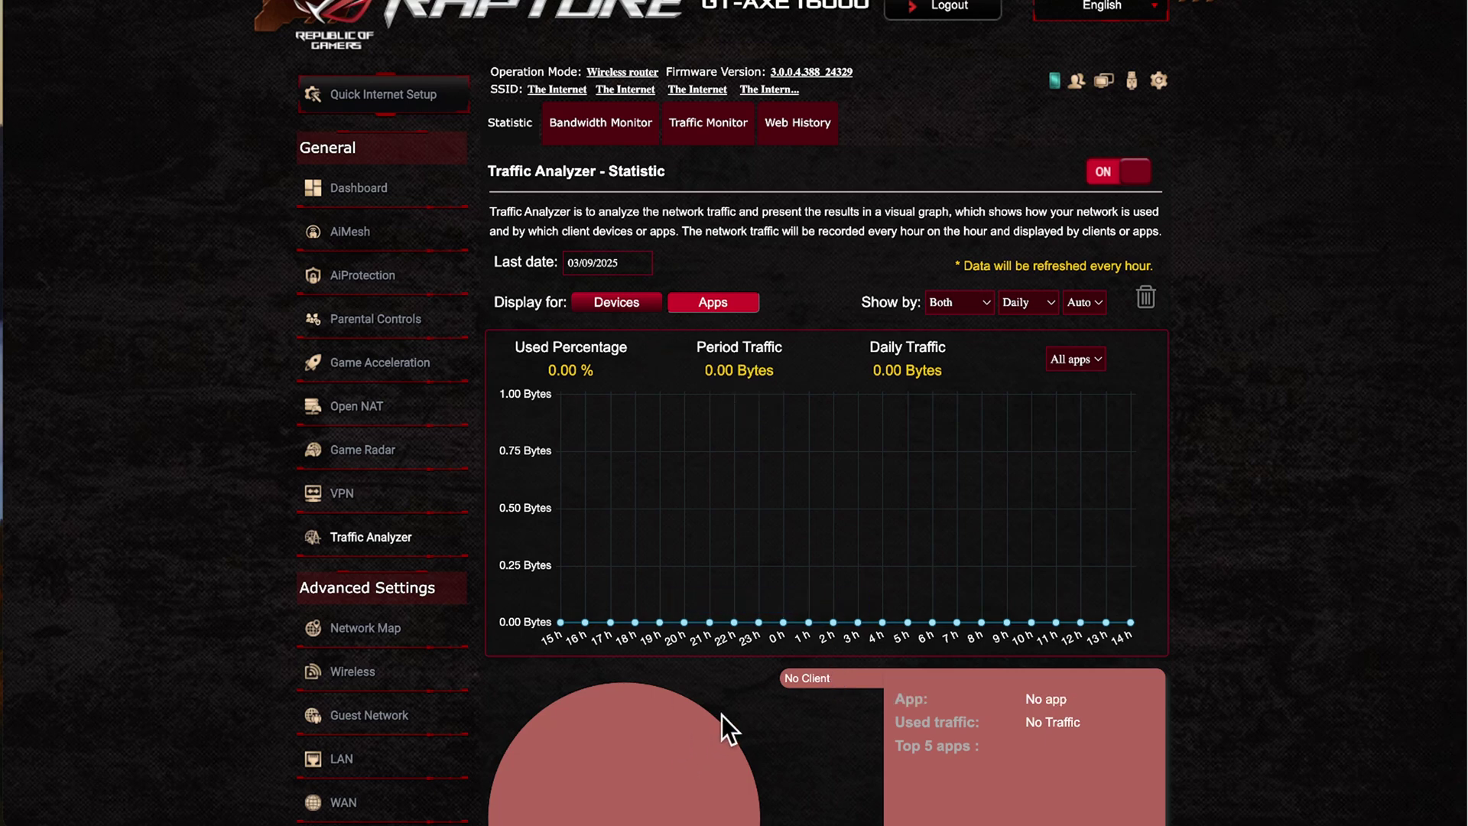
pyautogui.scroll(-2, 613, 708)
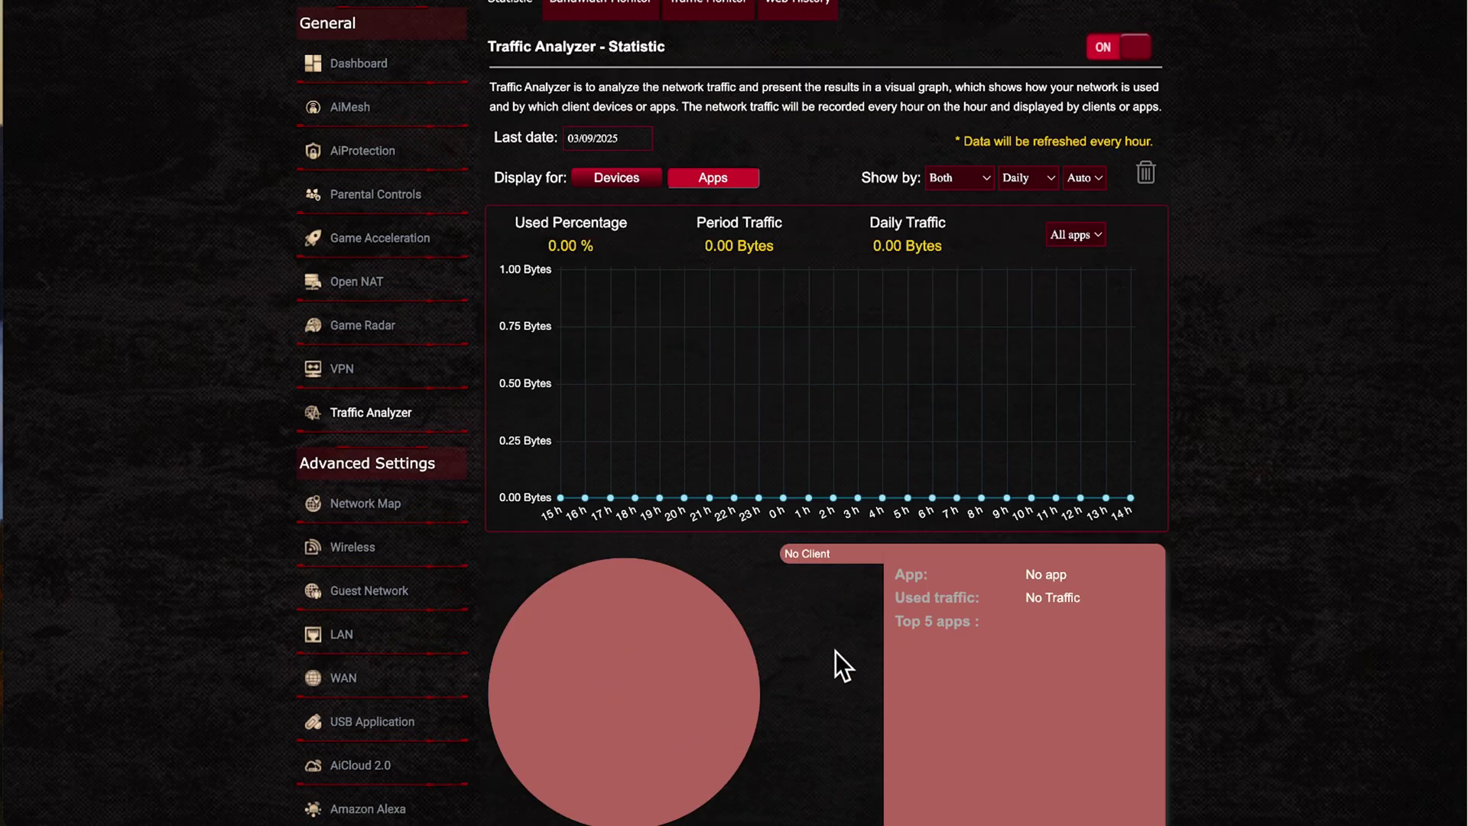
pyautogui.scroll(1, 746, 610)
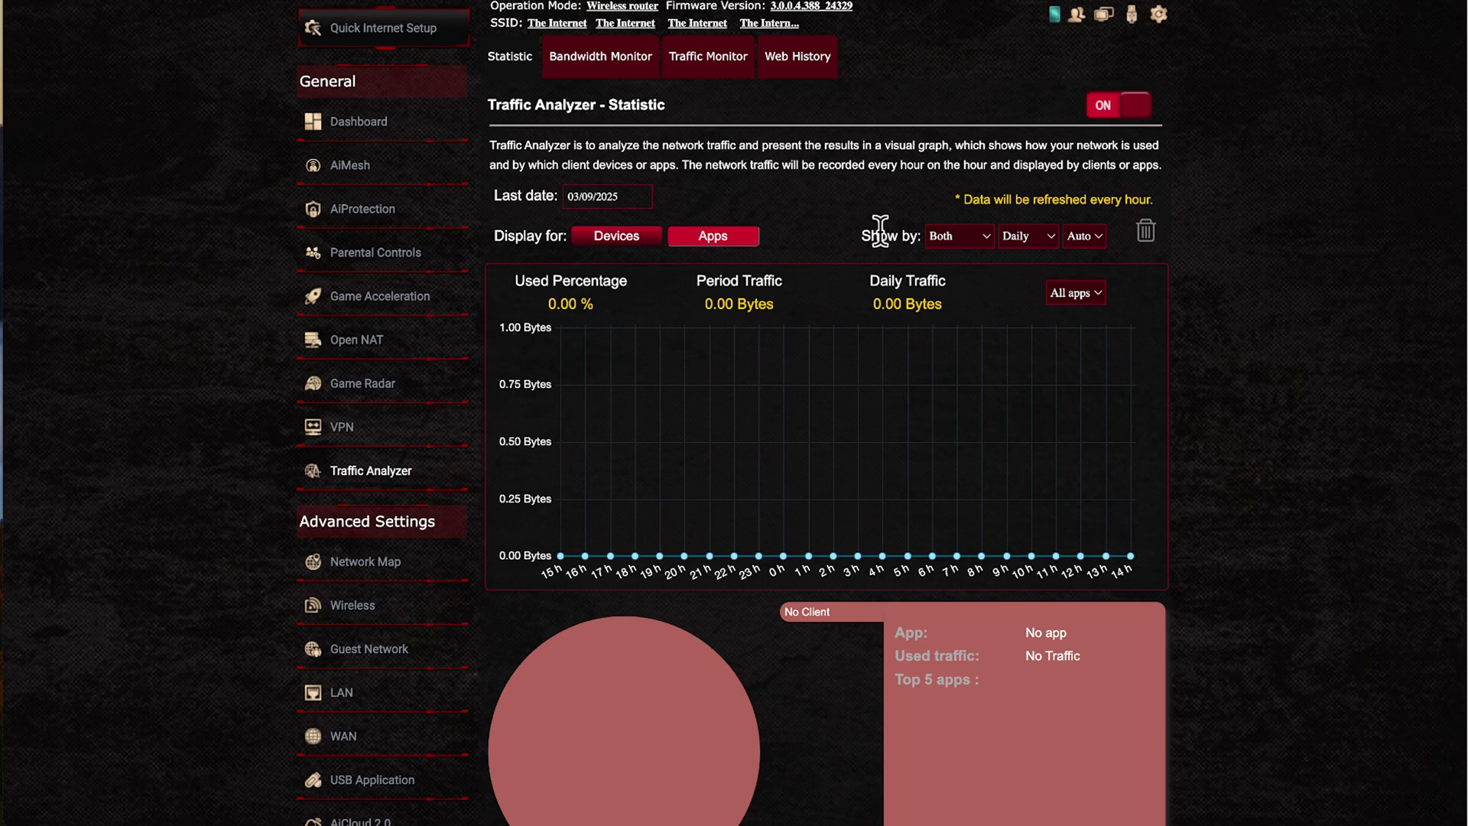
# Review the direction, period and unit options, leaving Both, Daily and Auto unchanged.
pyautogui.click(981, 233)
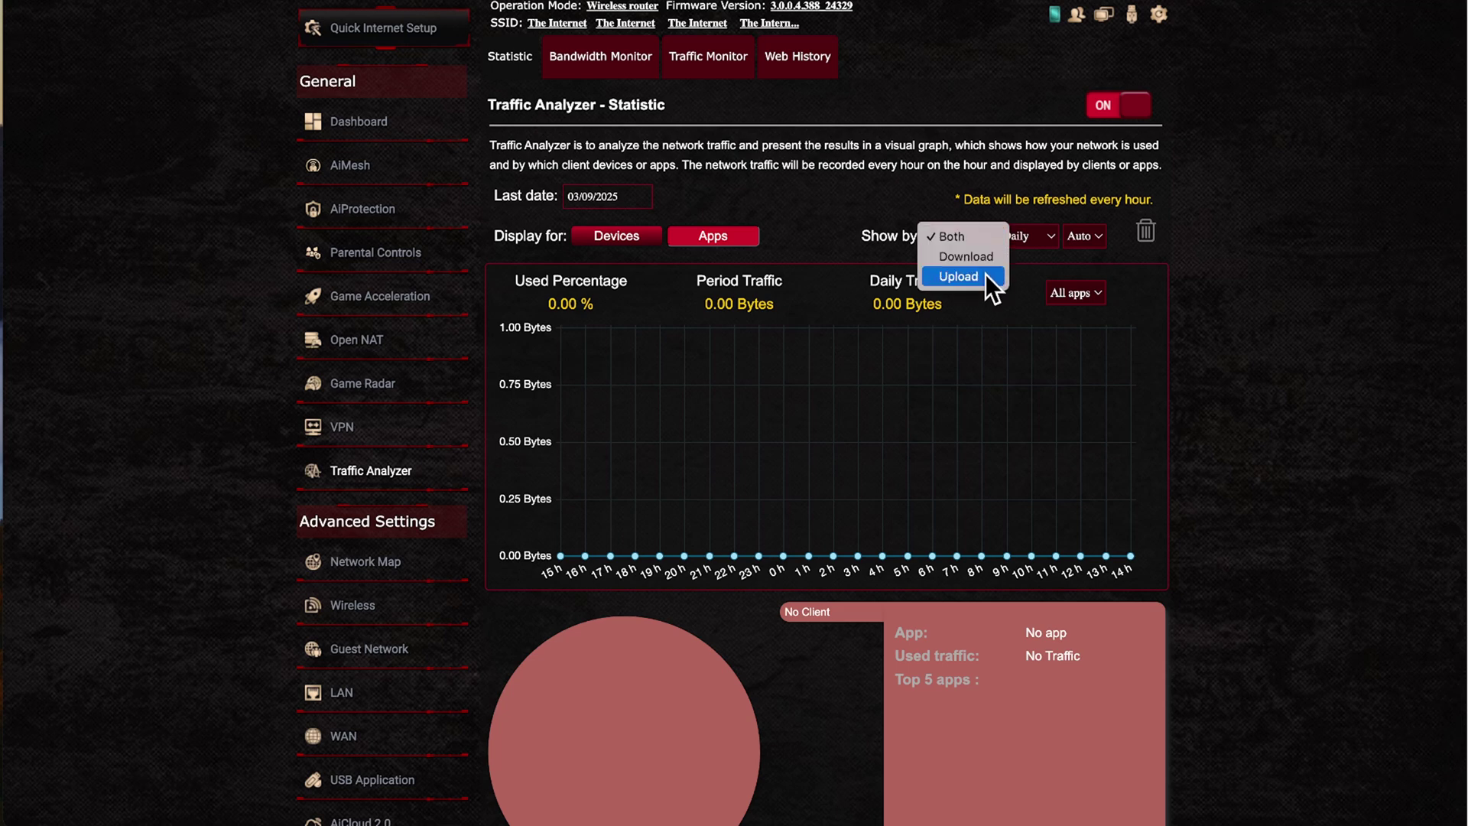
pyautogui.click(946, 188)
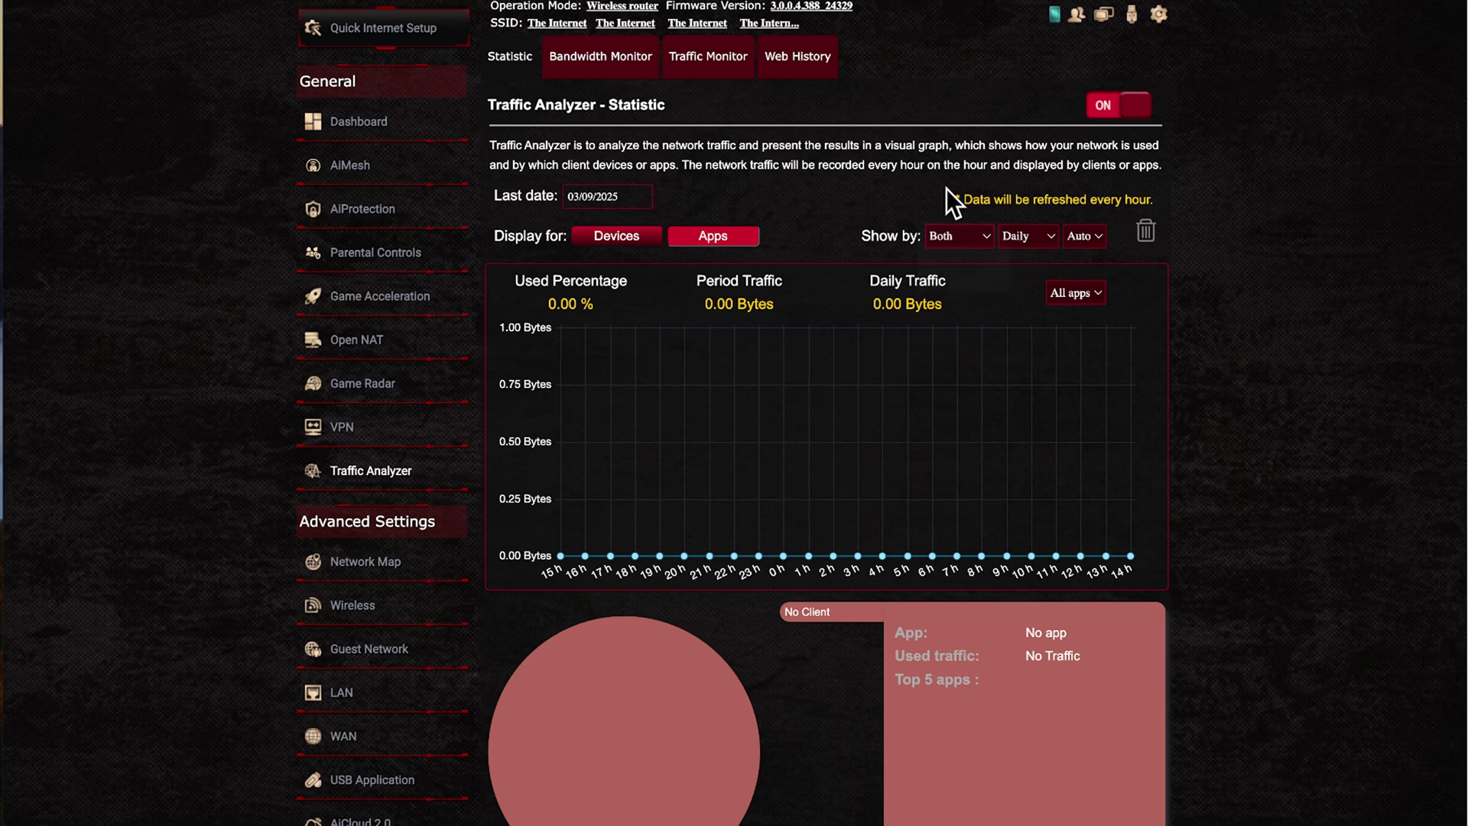
pyautogui.click(1026, 233)
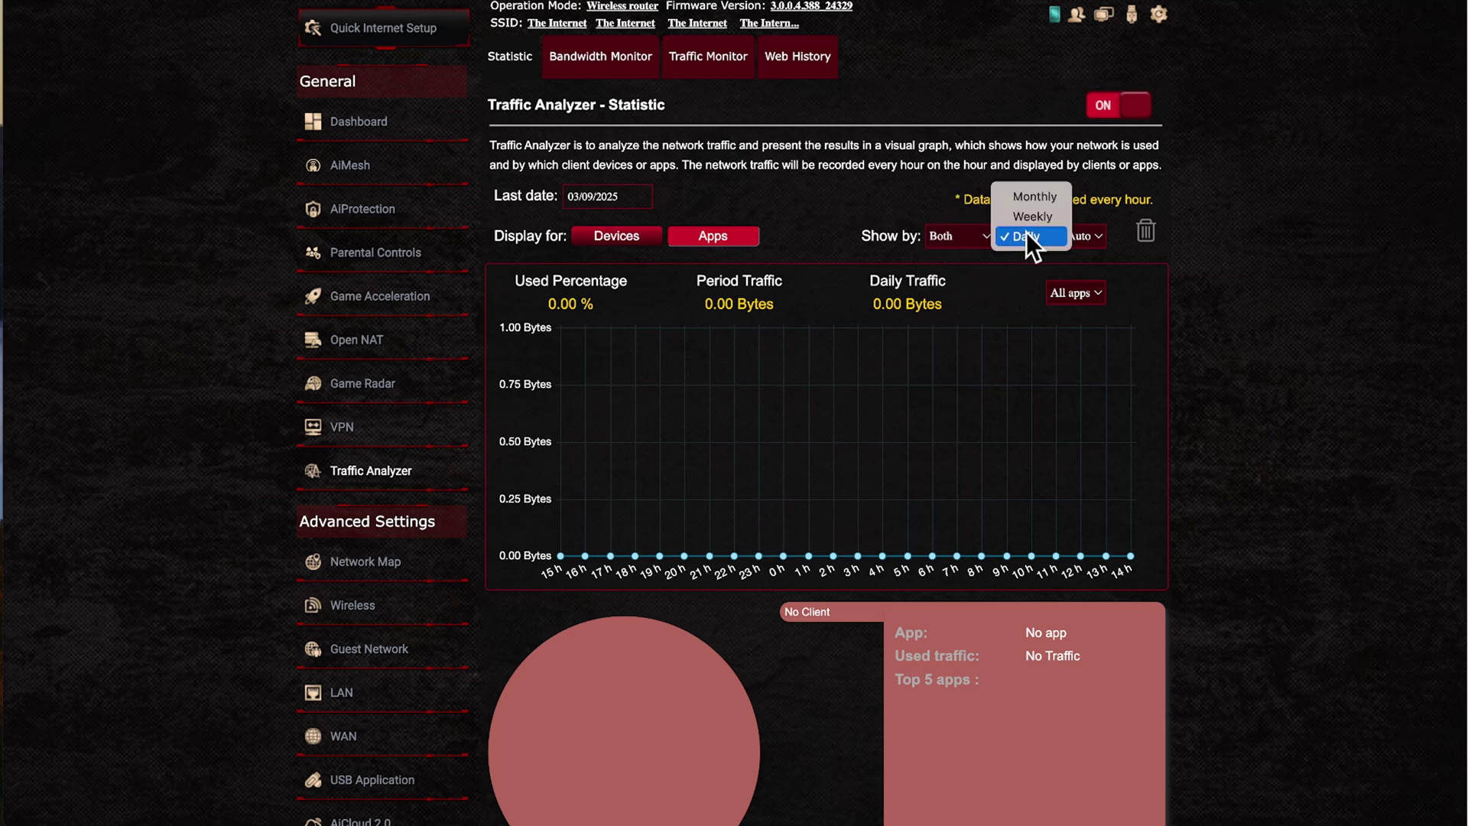
pyautogui.click(1035, 153)
pyautogui.click(1097, 240)
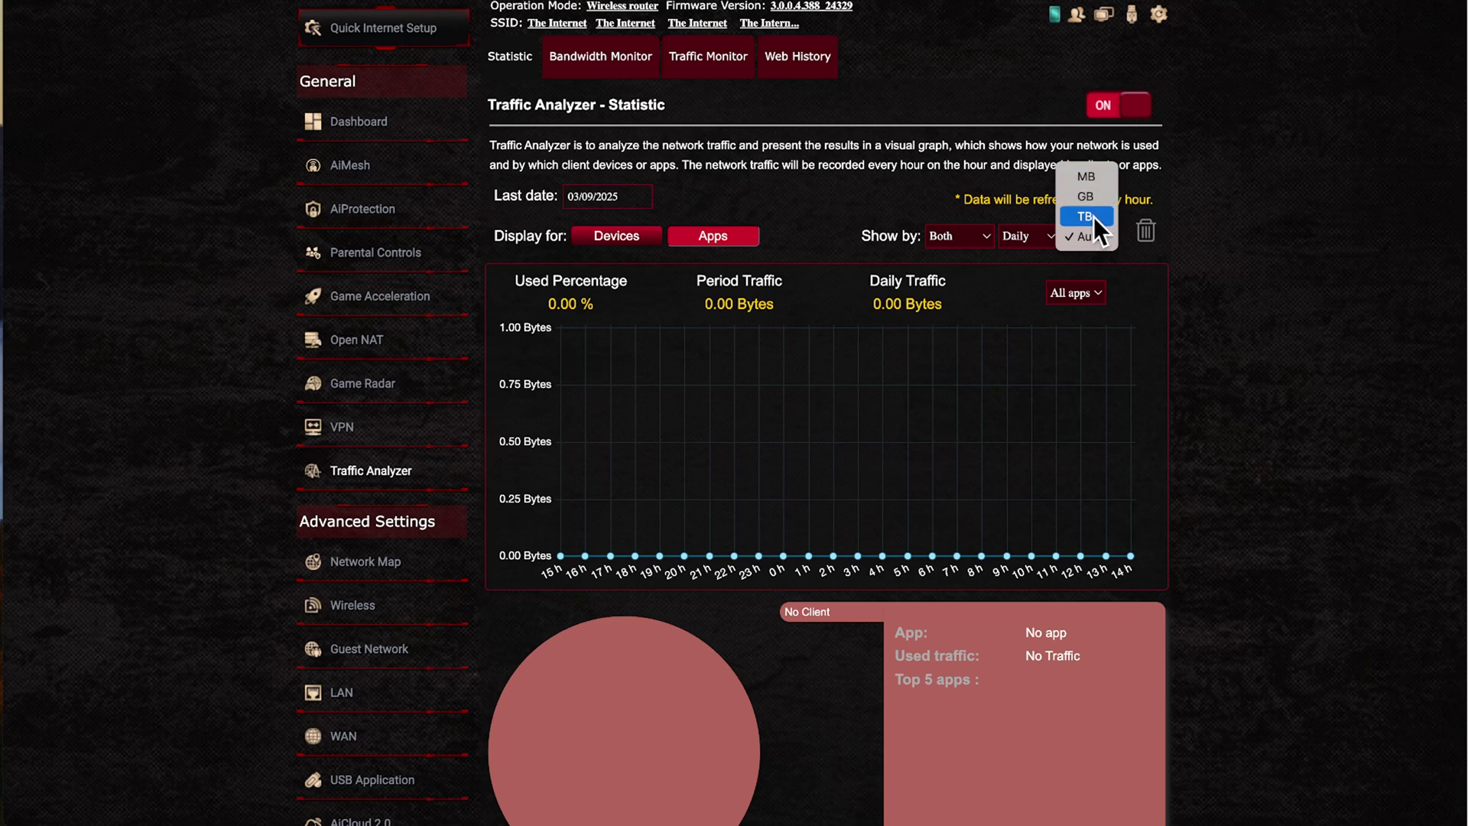
pyautogui.click(1167, 188)
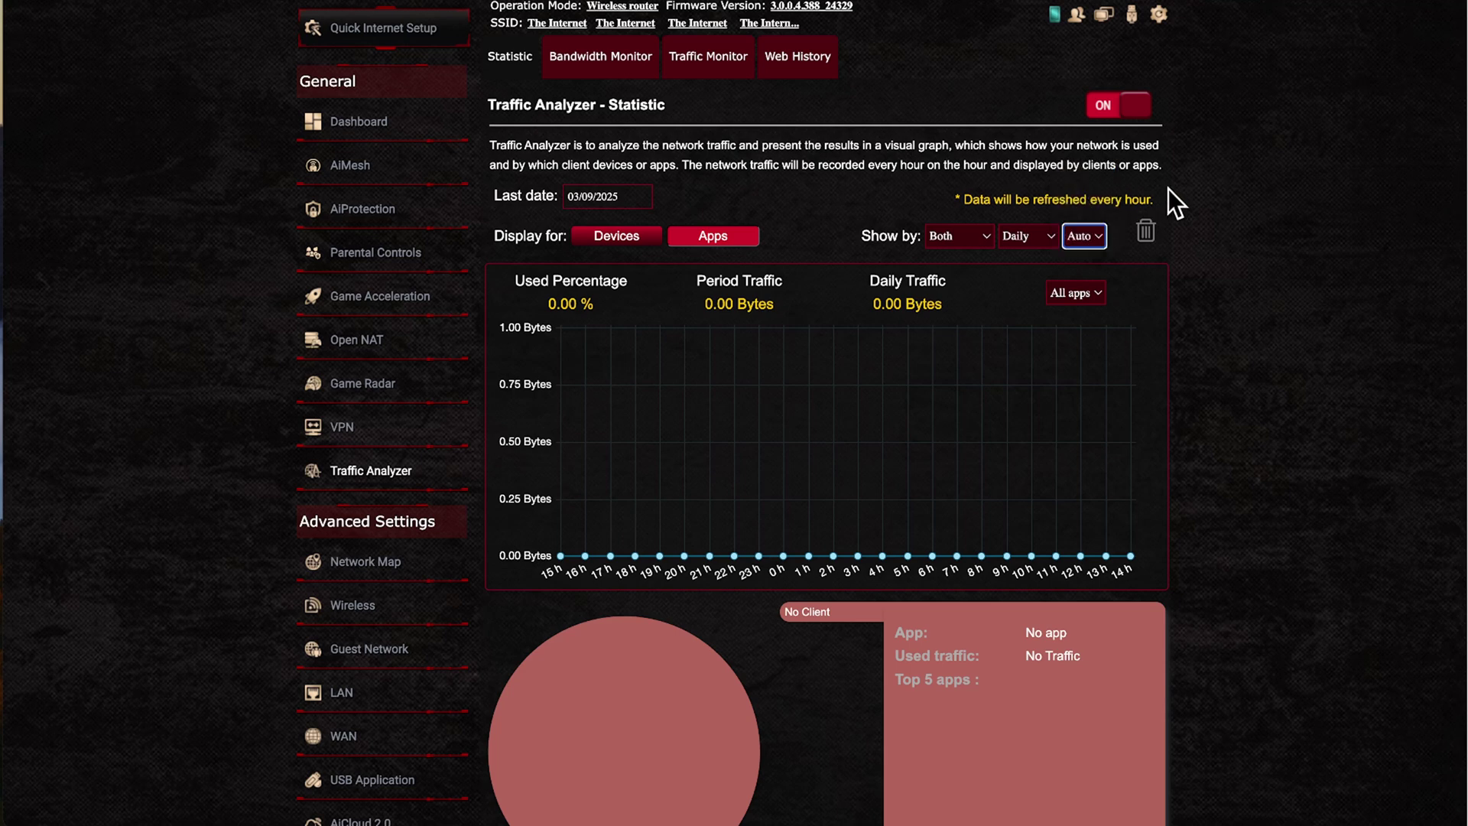
pyautogui.click(1146, 237)
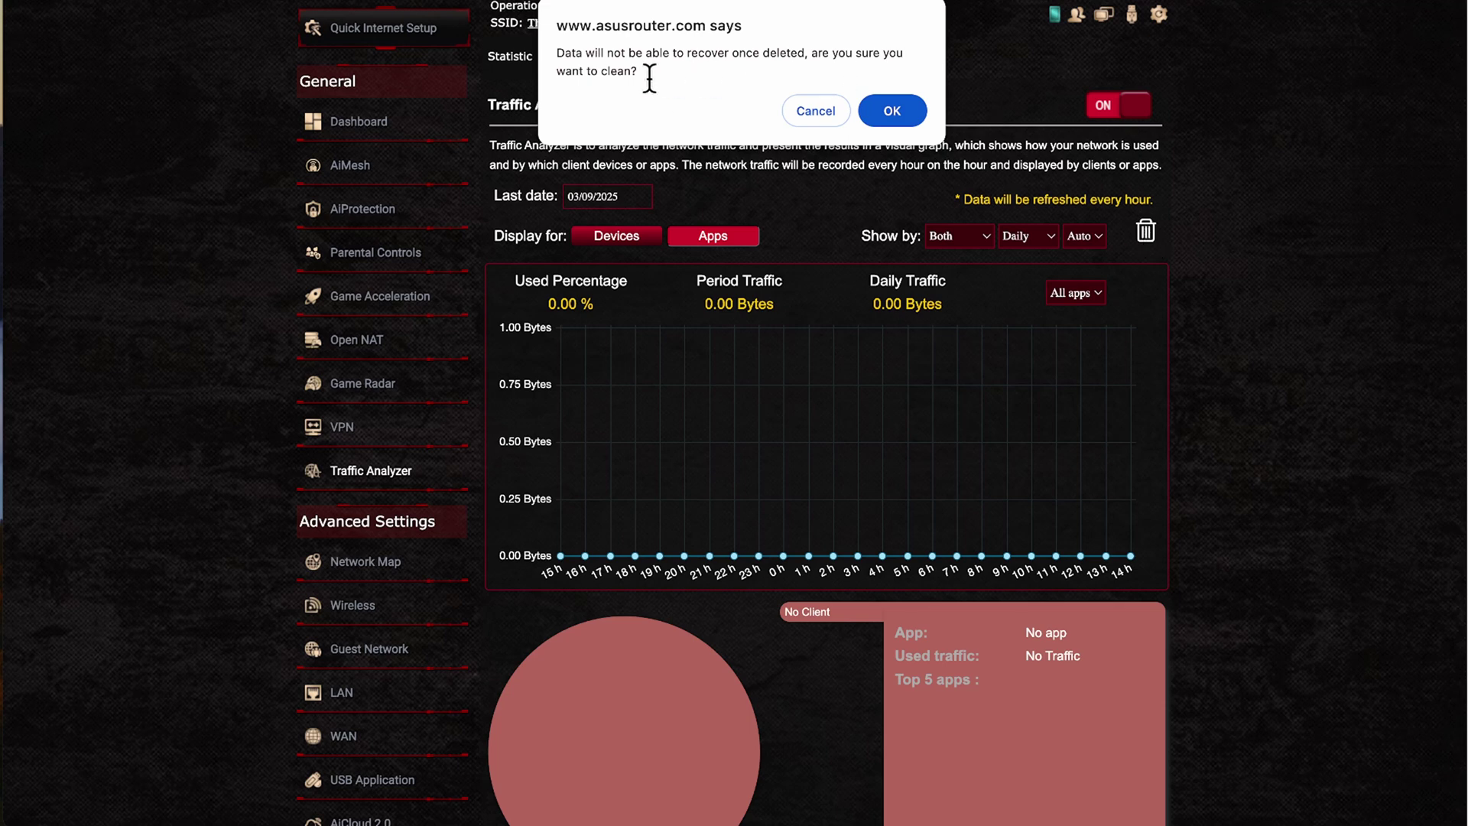
pyautogui.click(796, 115)
pyautogui.scroll(1, 834, 218)
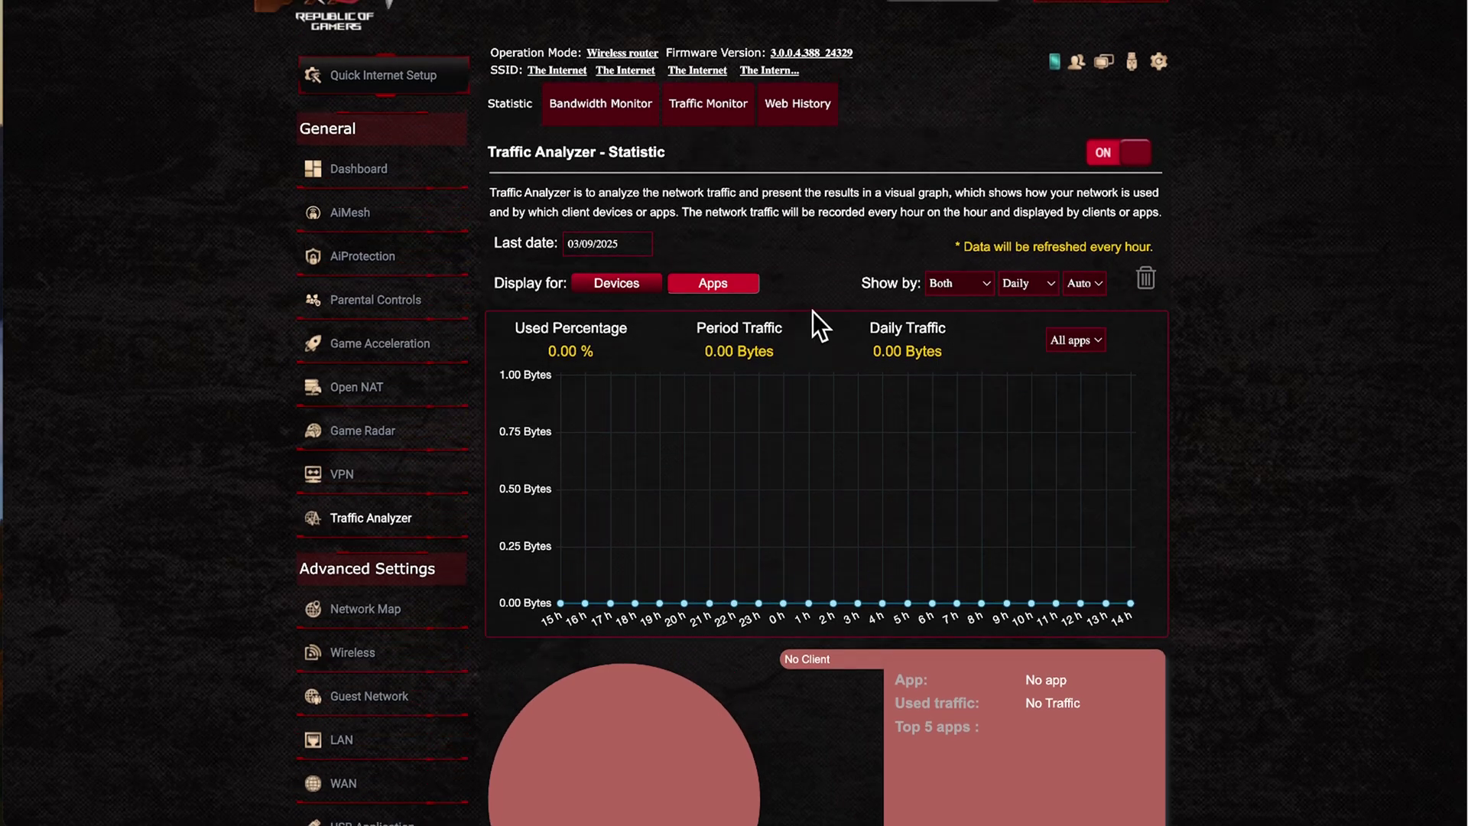
pyautogui.scroll(-1, 819, 327)
pyautogui.scroll(-1, 814, 311)
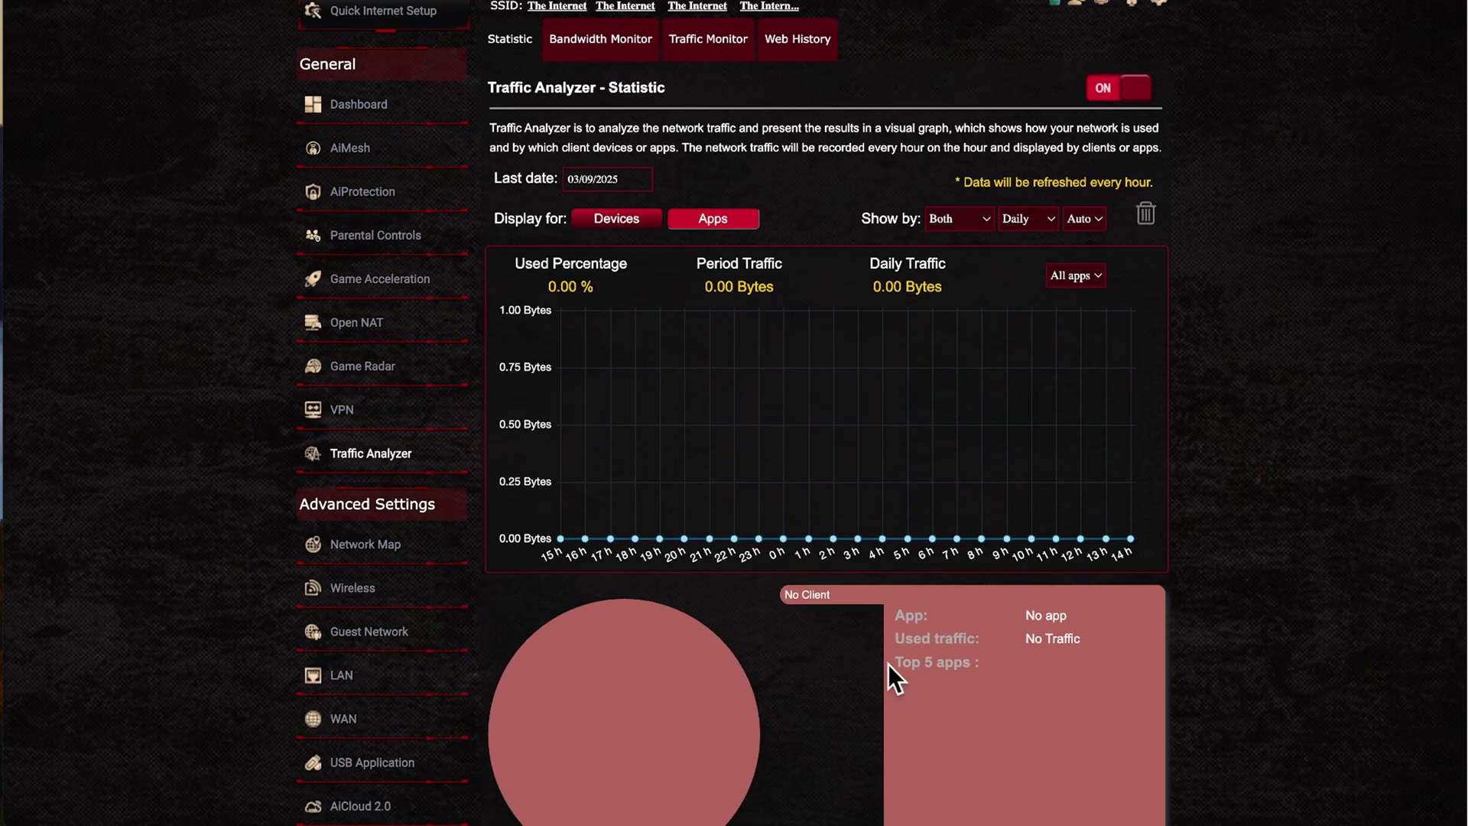
pyautogui.scroll(3, 743, 524)
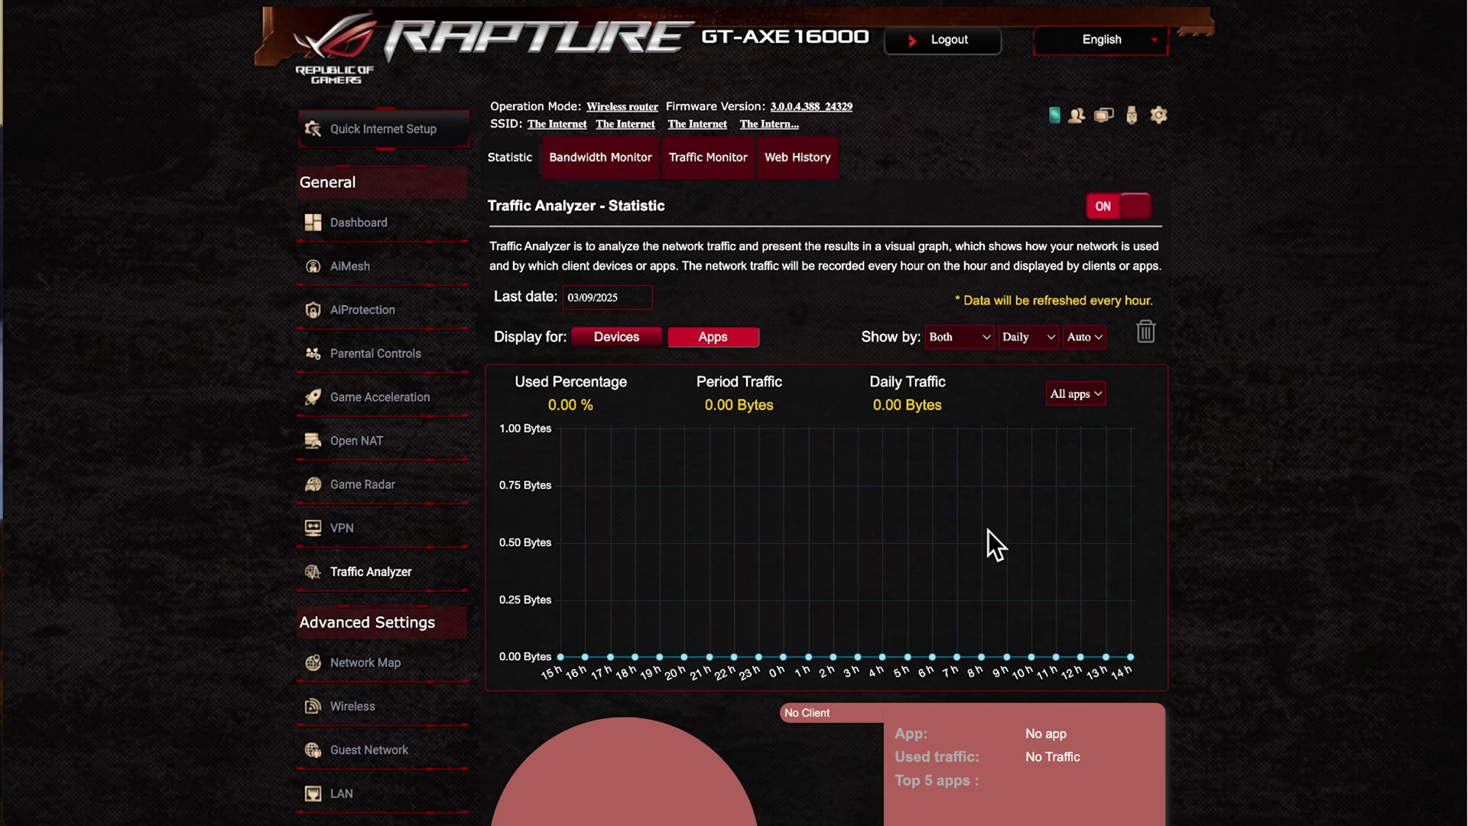
# In Bandwidth Monitor, keep the 100 Mbps scale and turn on apps analysis.
pyautogui.click(612, 182)
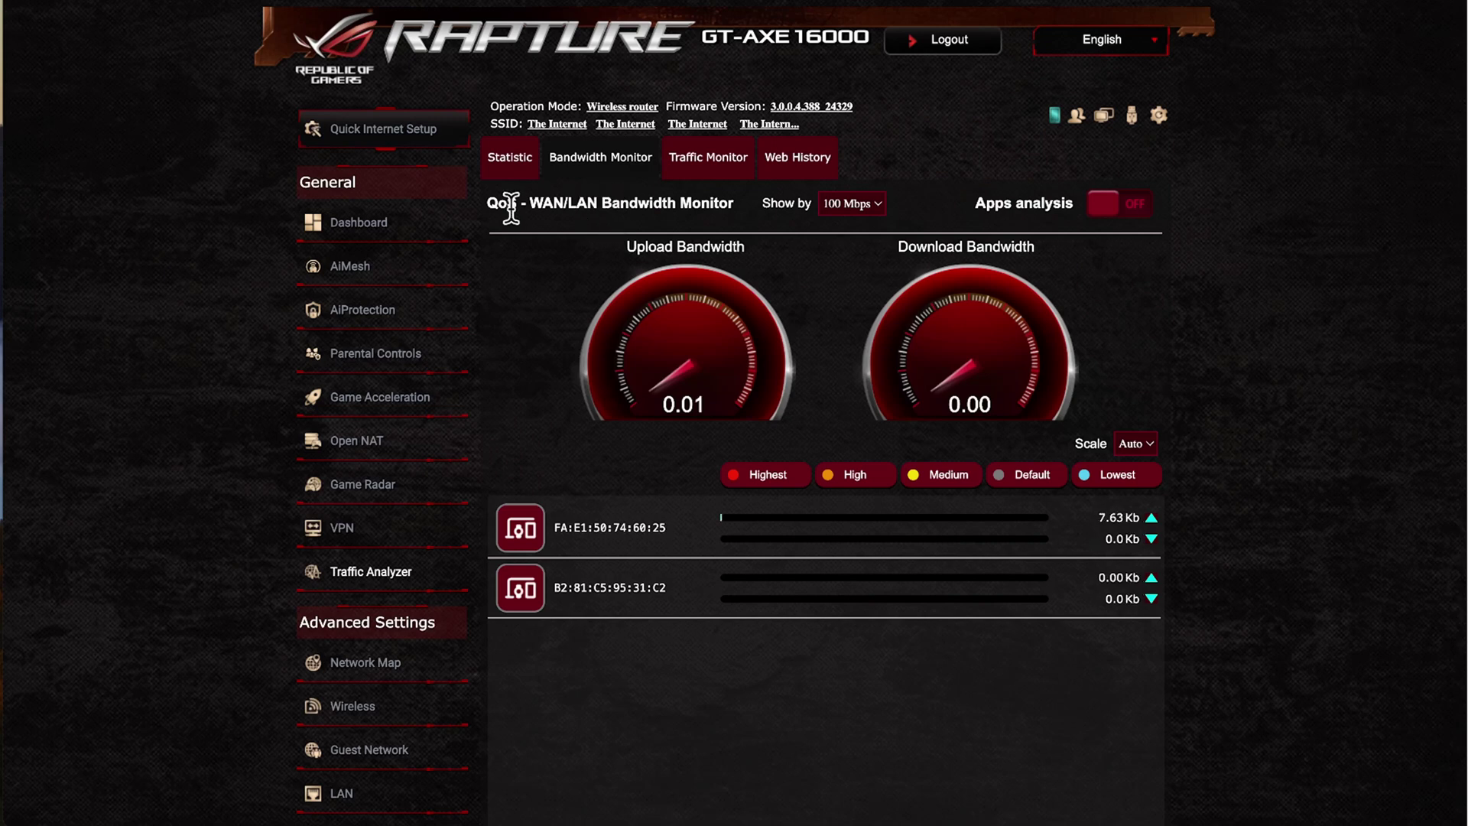
pyautogui.click(876, 206)
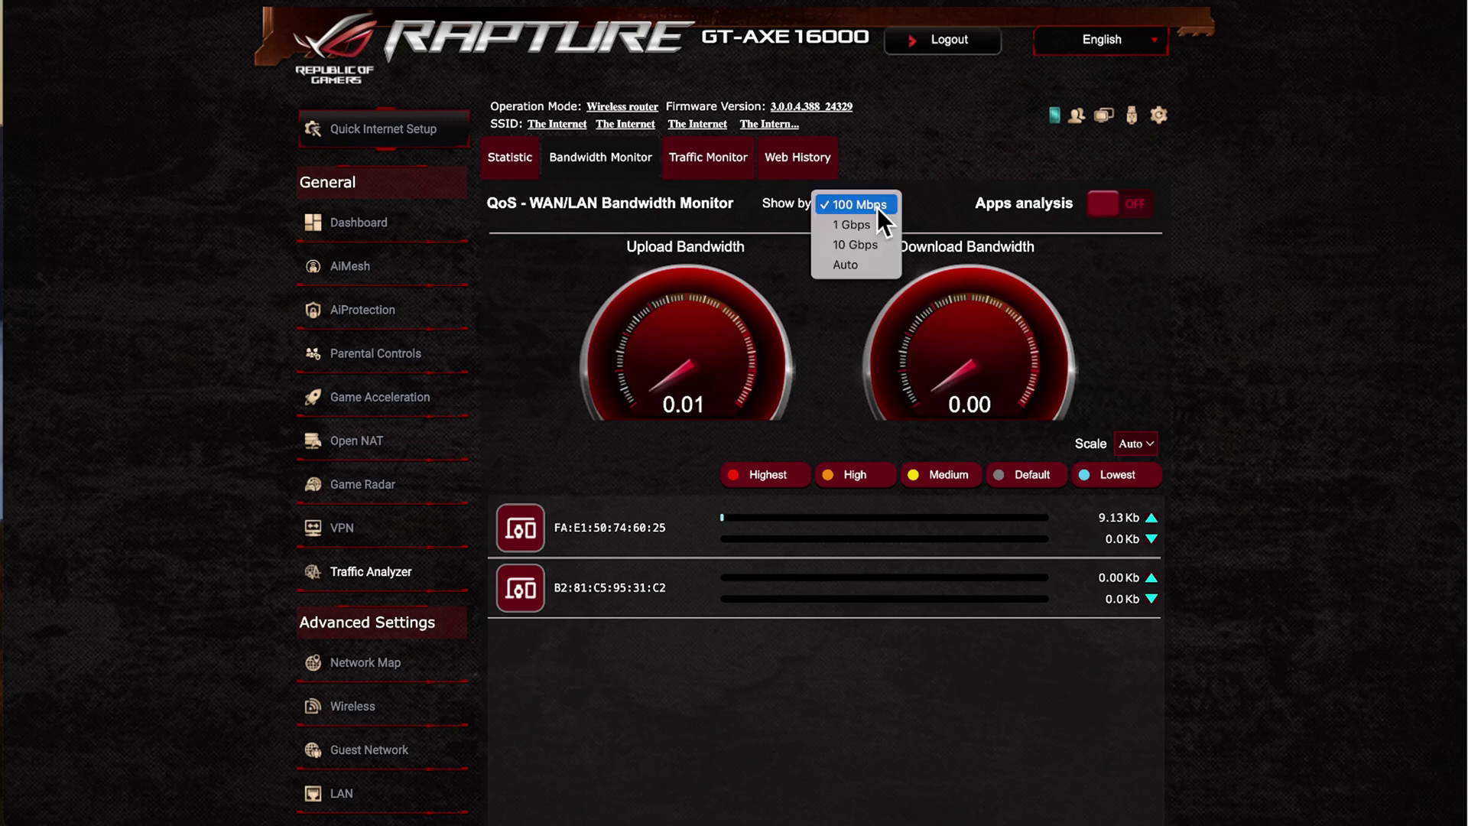
pyautogui.click(932, 185)
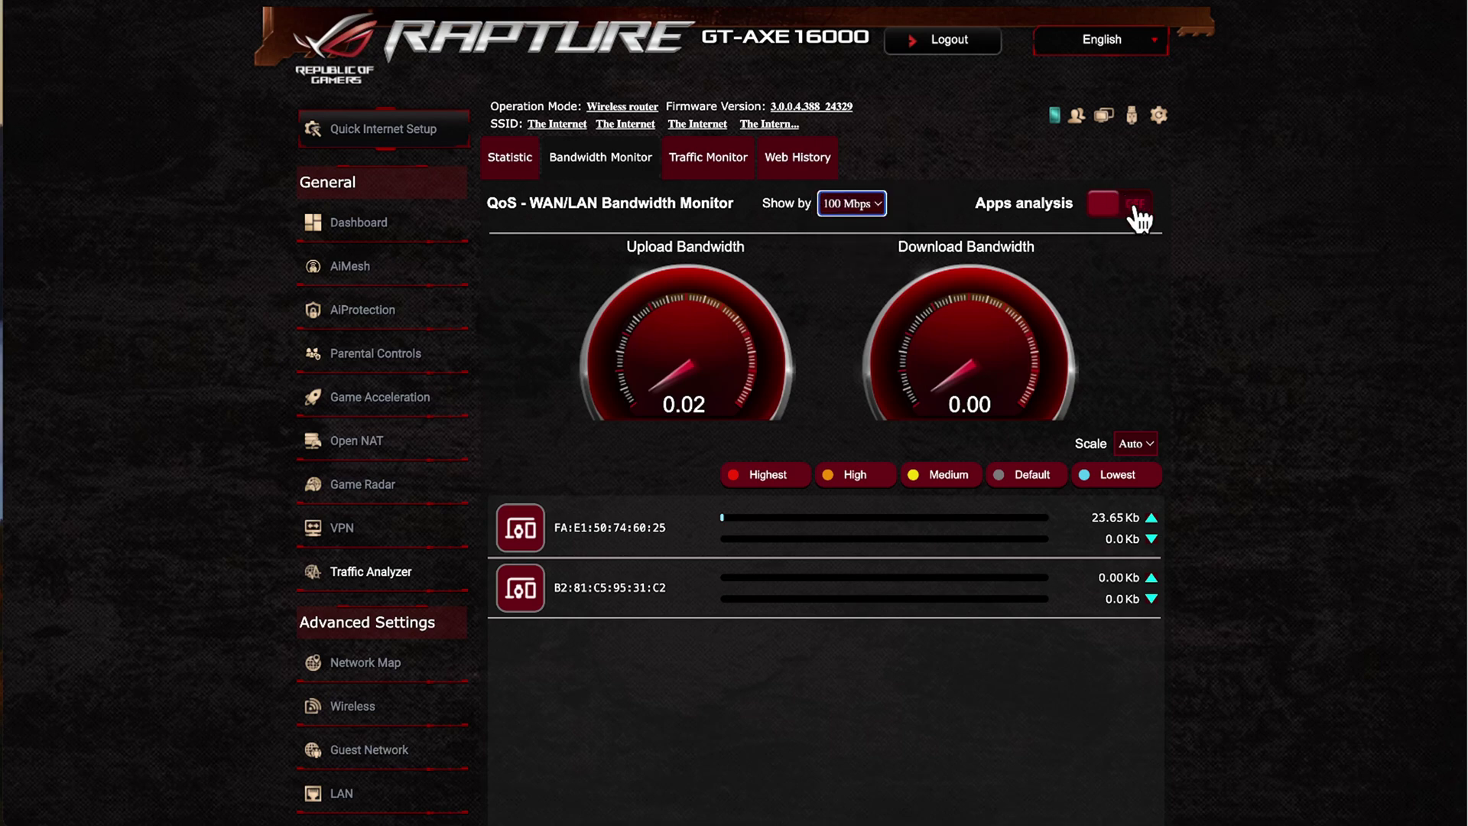
pyautogui.click(1132, 204)
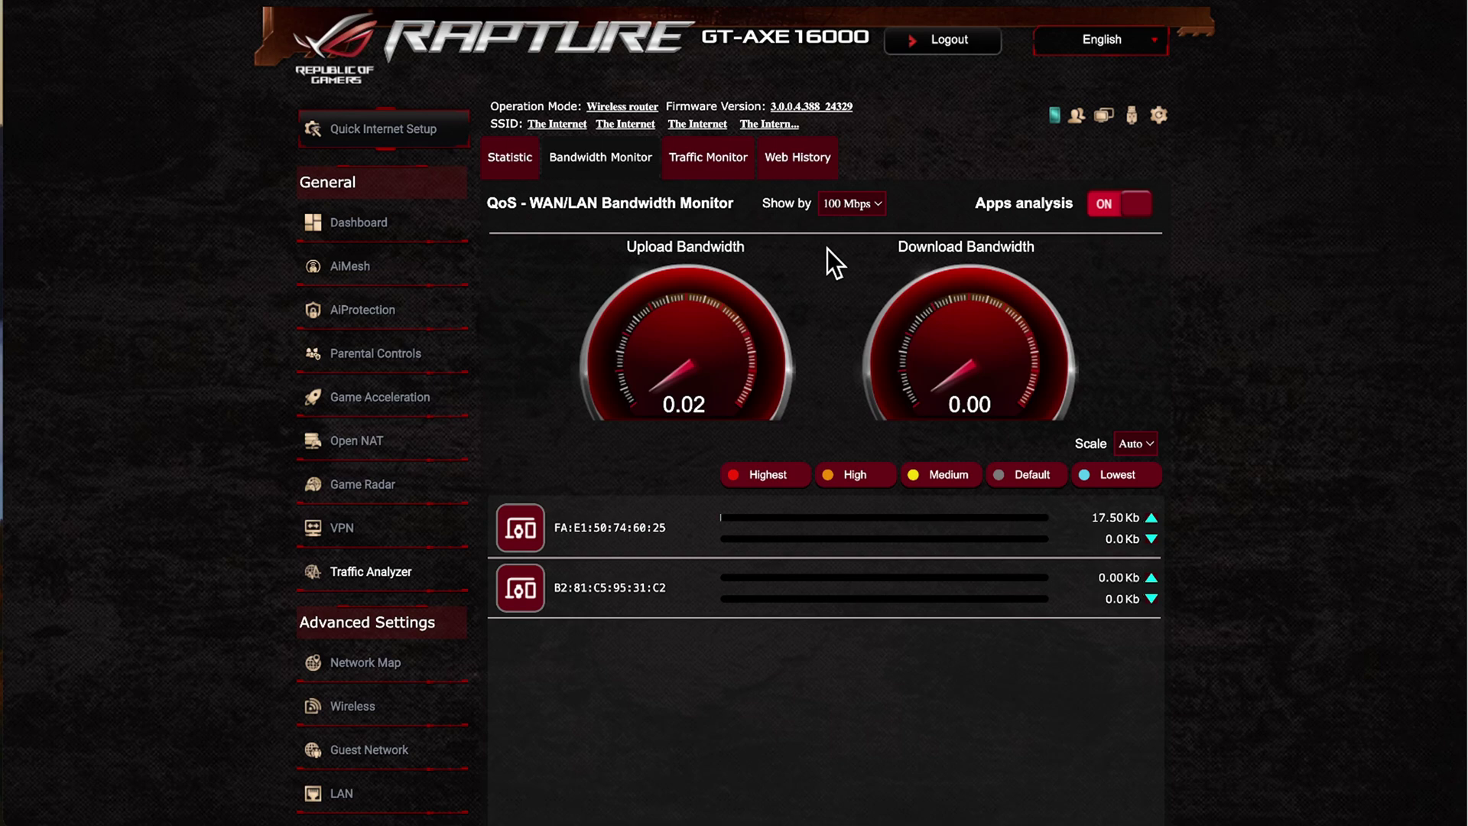
pyautogui.scroll(-1, 321, 657)
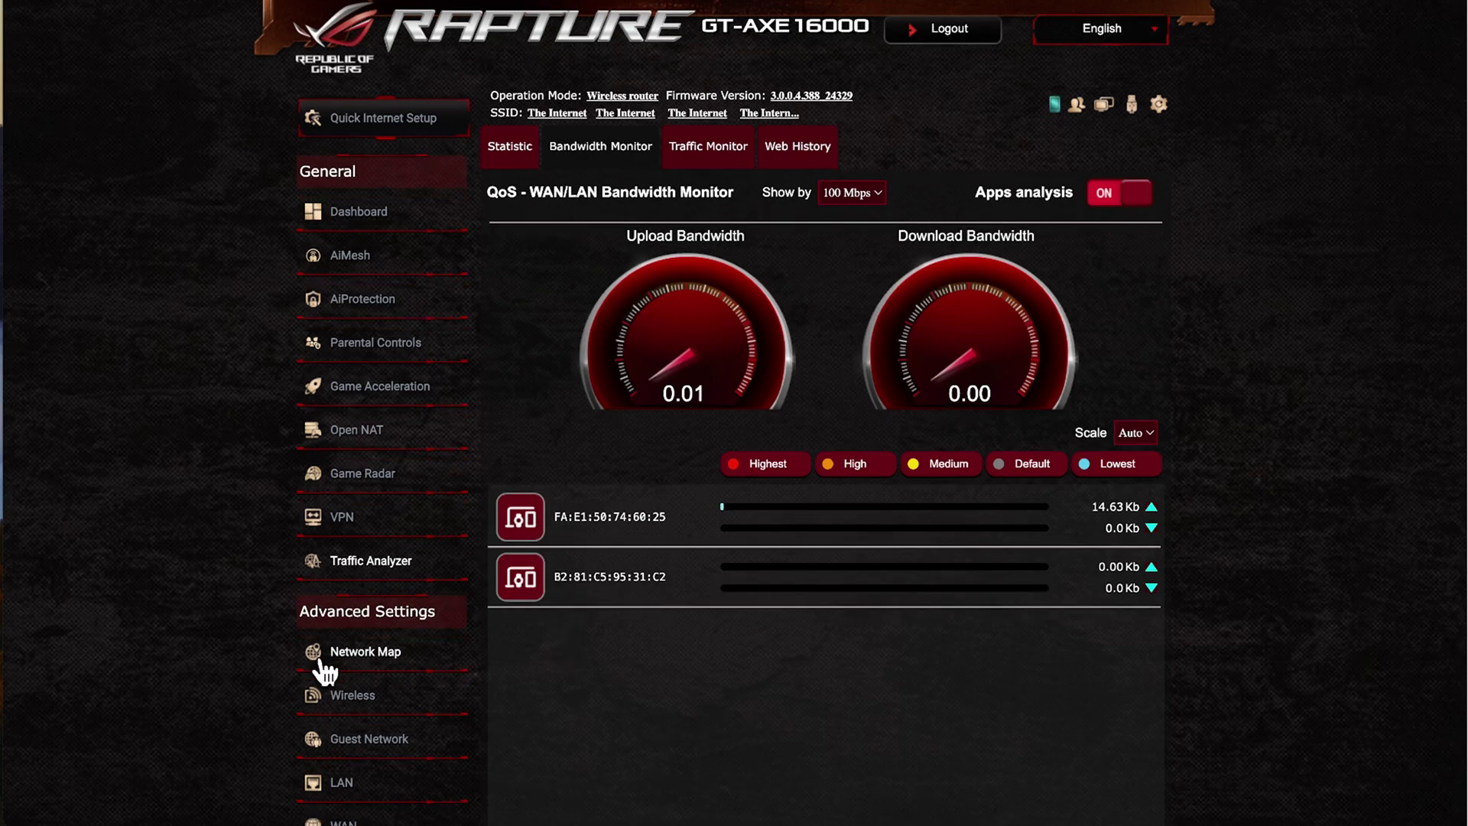
# View CPU, RAM and Ethernet port status on Network Map, then return to Traffic Analyzer.
pyautogui.click(359, 631)
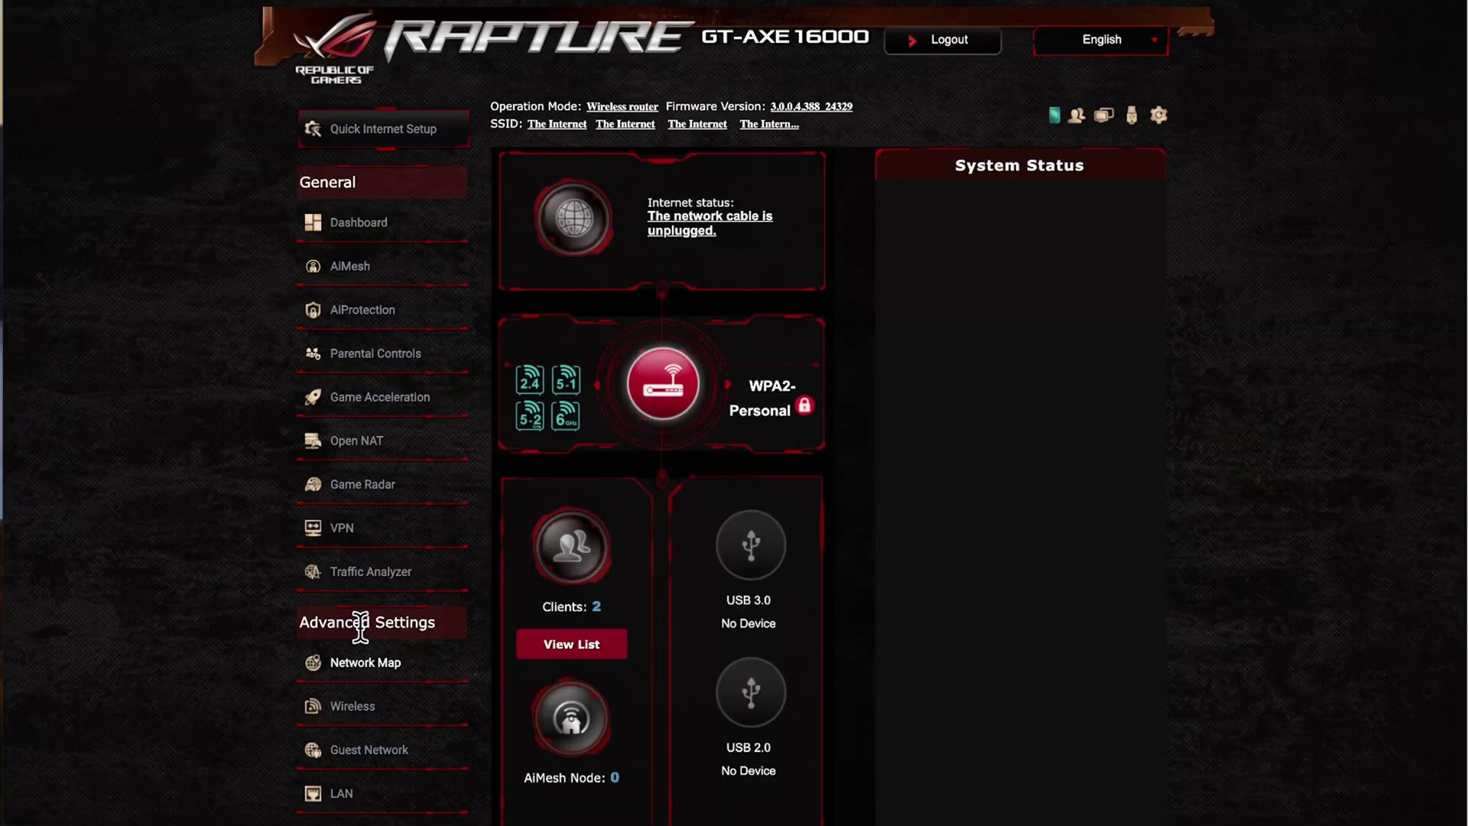
pyautogui.click(989, 208)
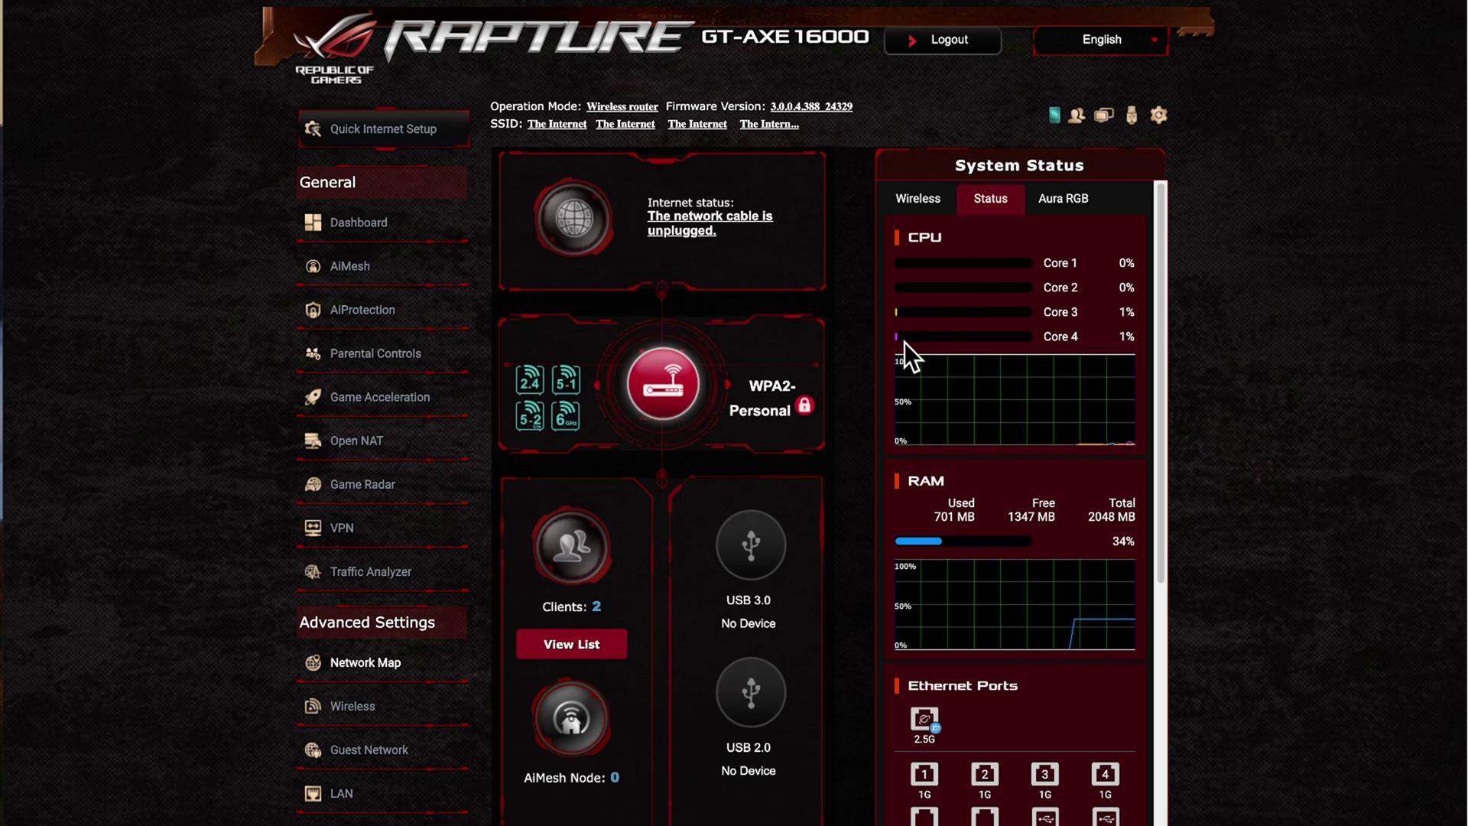
pyautogui.click(374, 579)
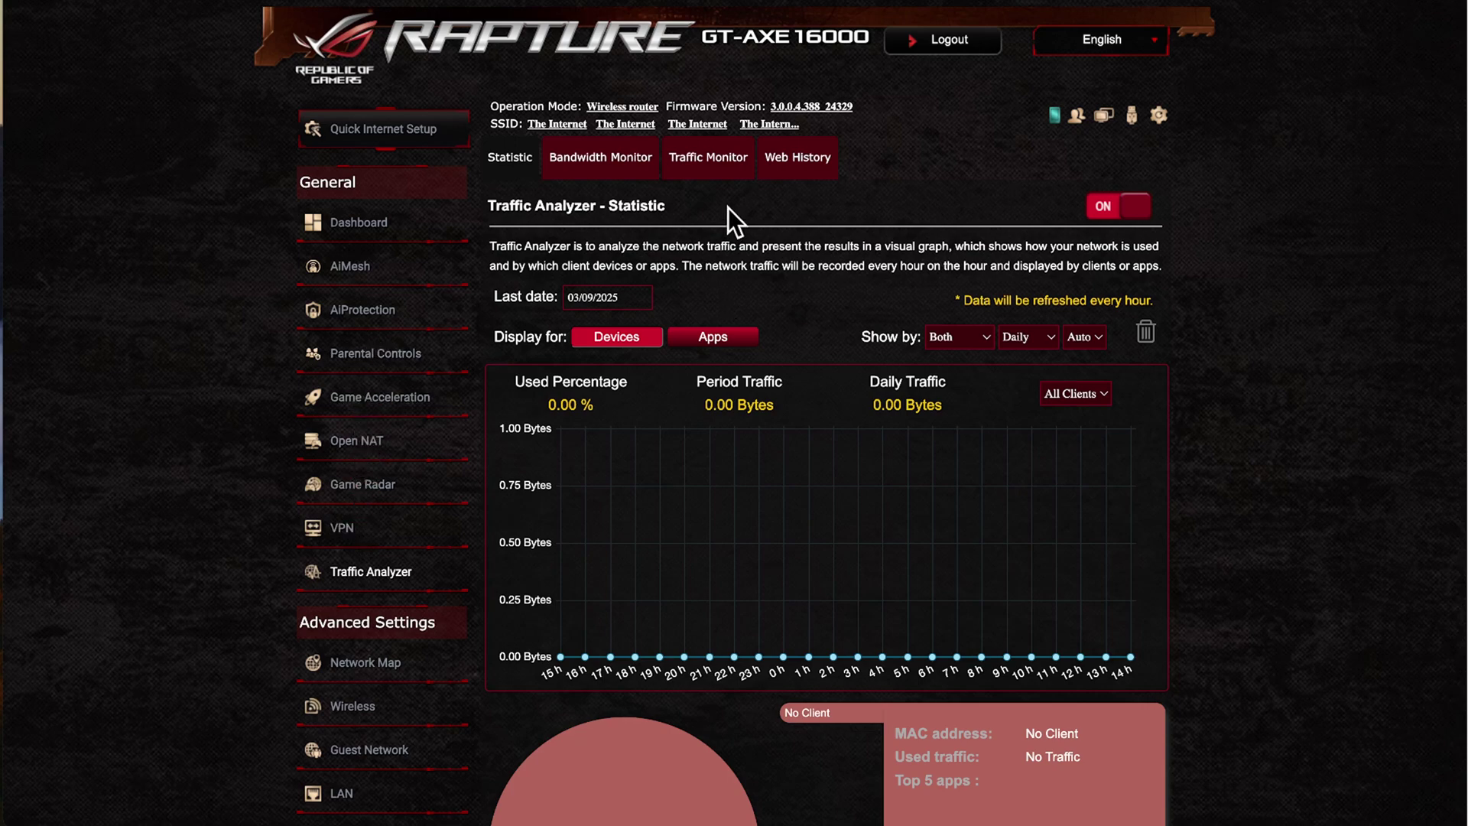
# Set the Bandwidth Monitor's Show by gauge range to Auto.
pyautogui.click(623, 164)
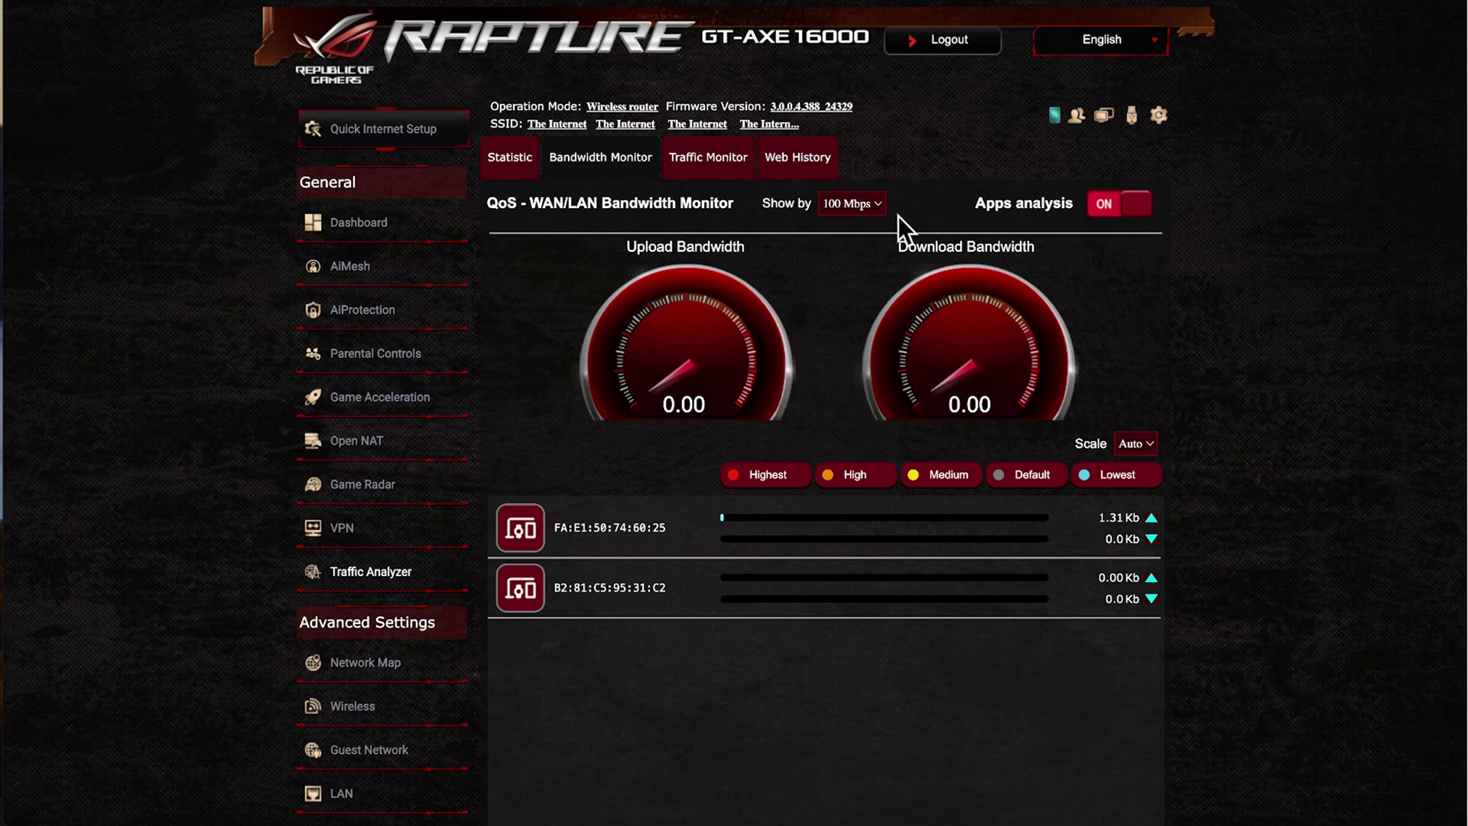
pyautogui.click(871, 205)
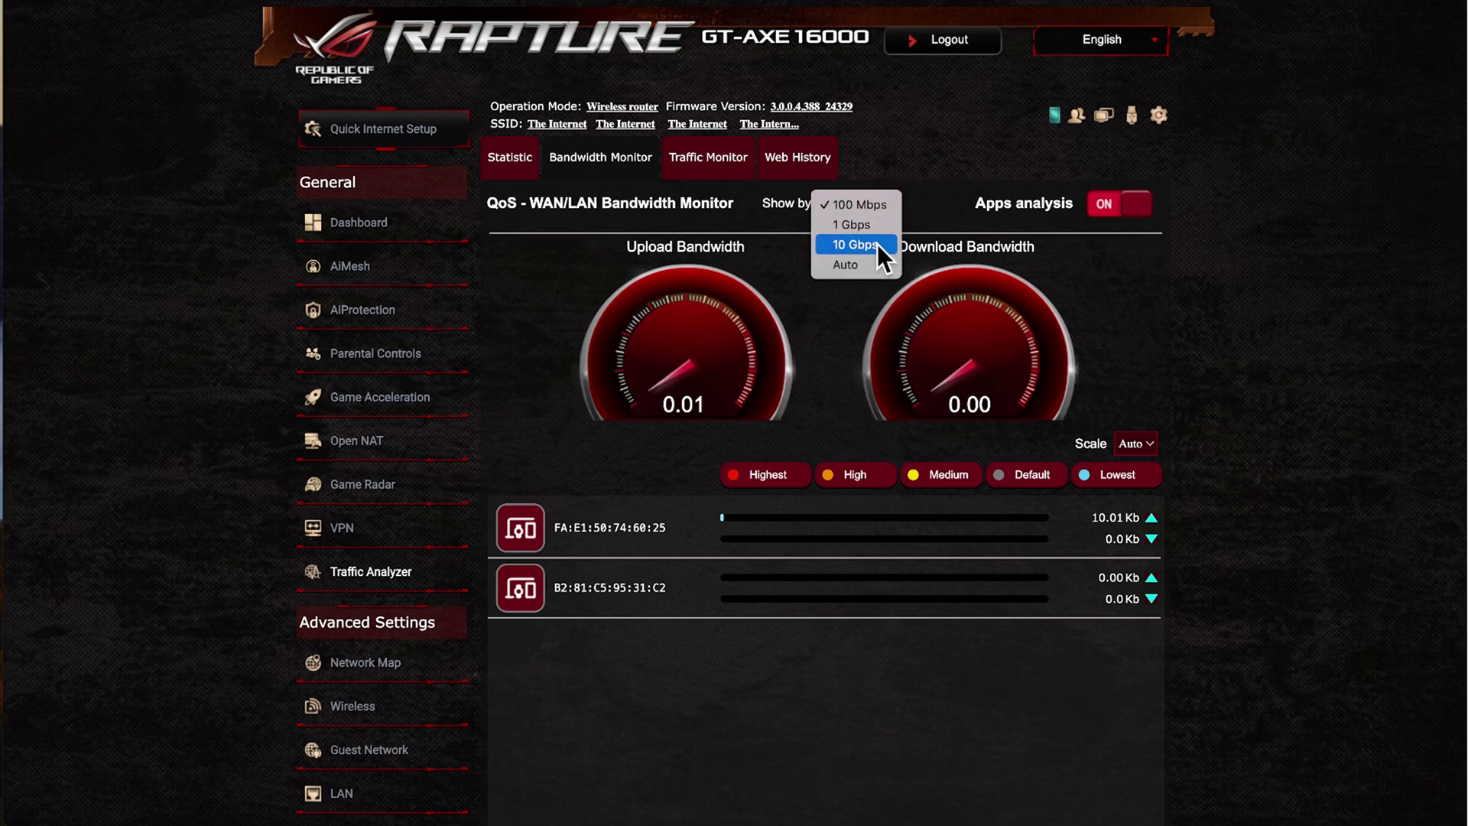
pyautogui.click(868, 265)
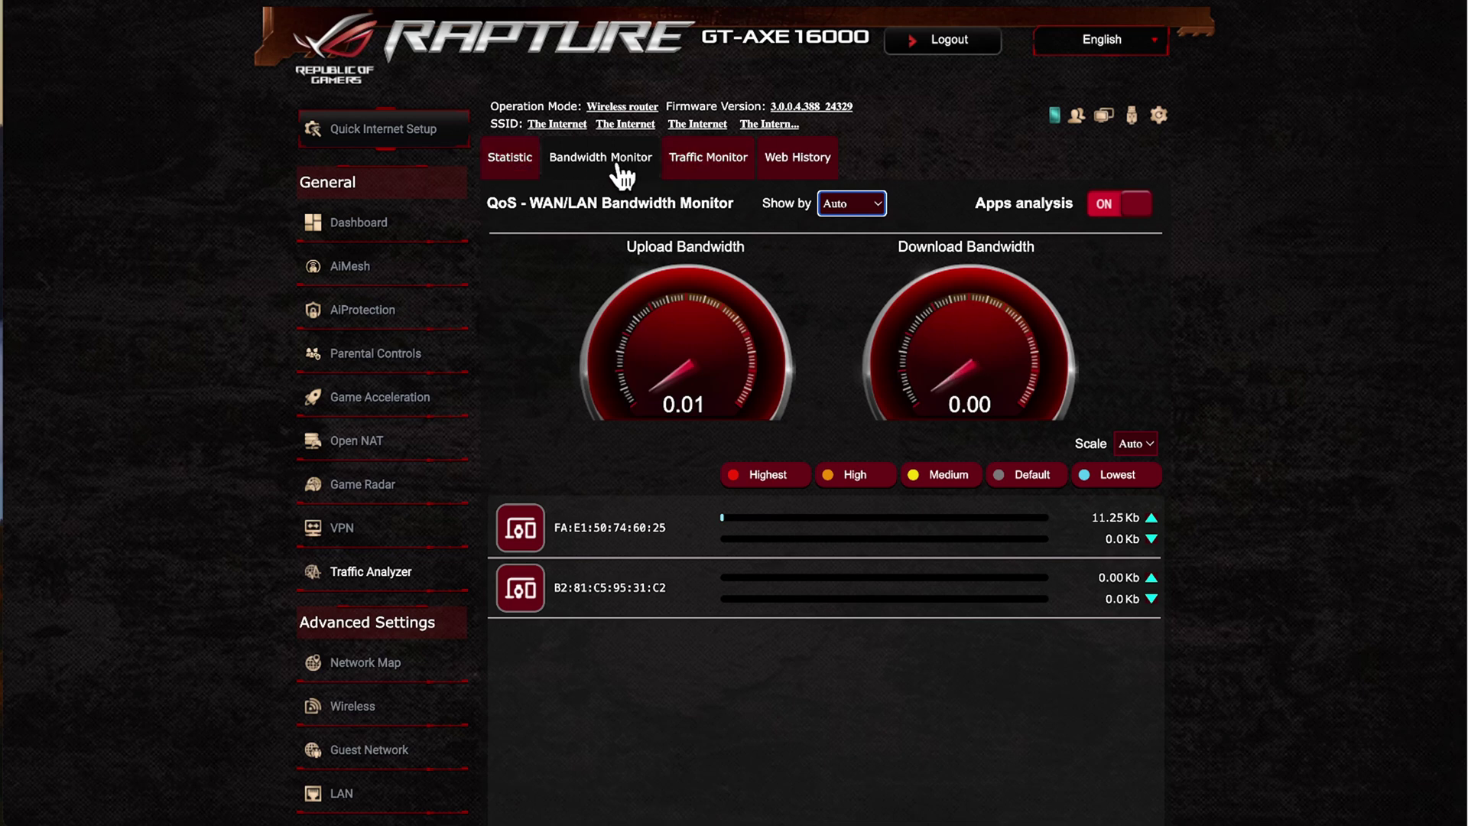
# Open Traffic Monitor and look over its packet table and real-time WAN chart.
pyautogui.click(712, 165)
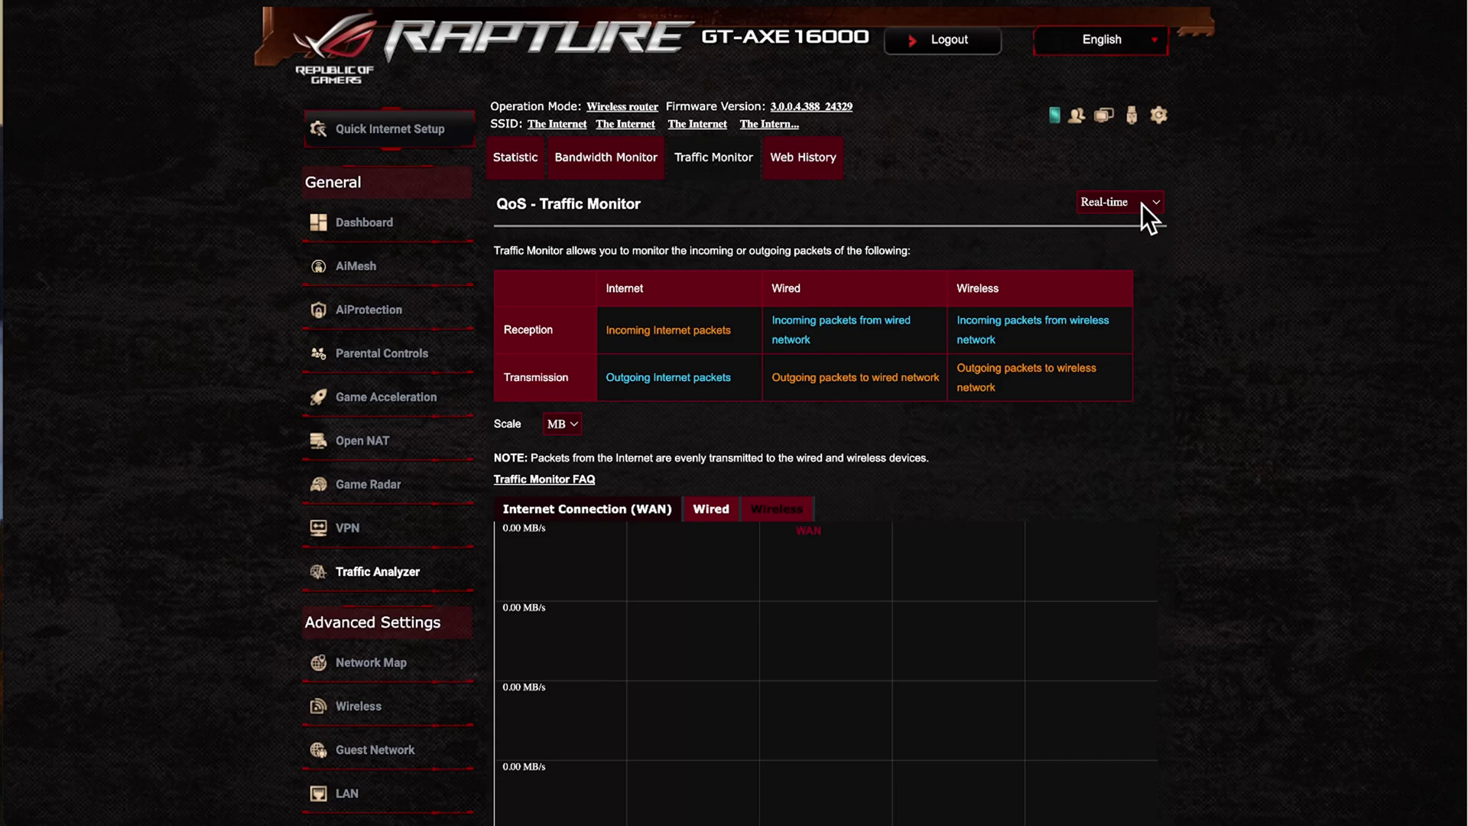
pyautogui.scroll(-4, 1181, 419)
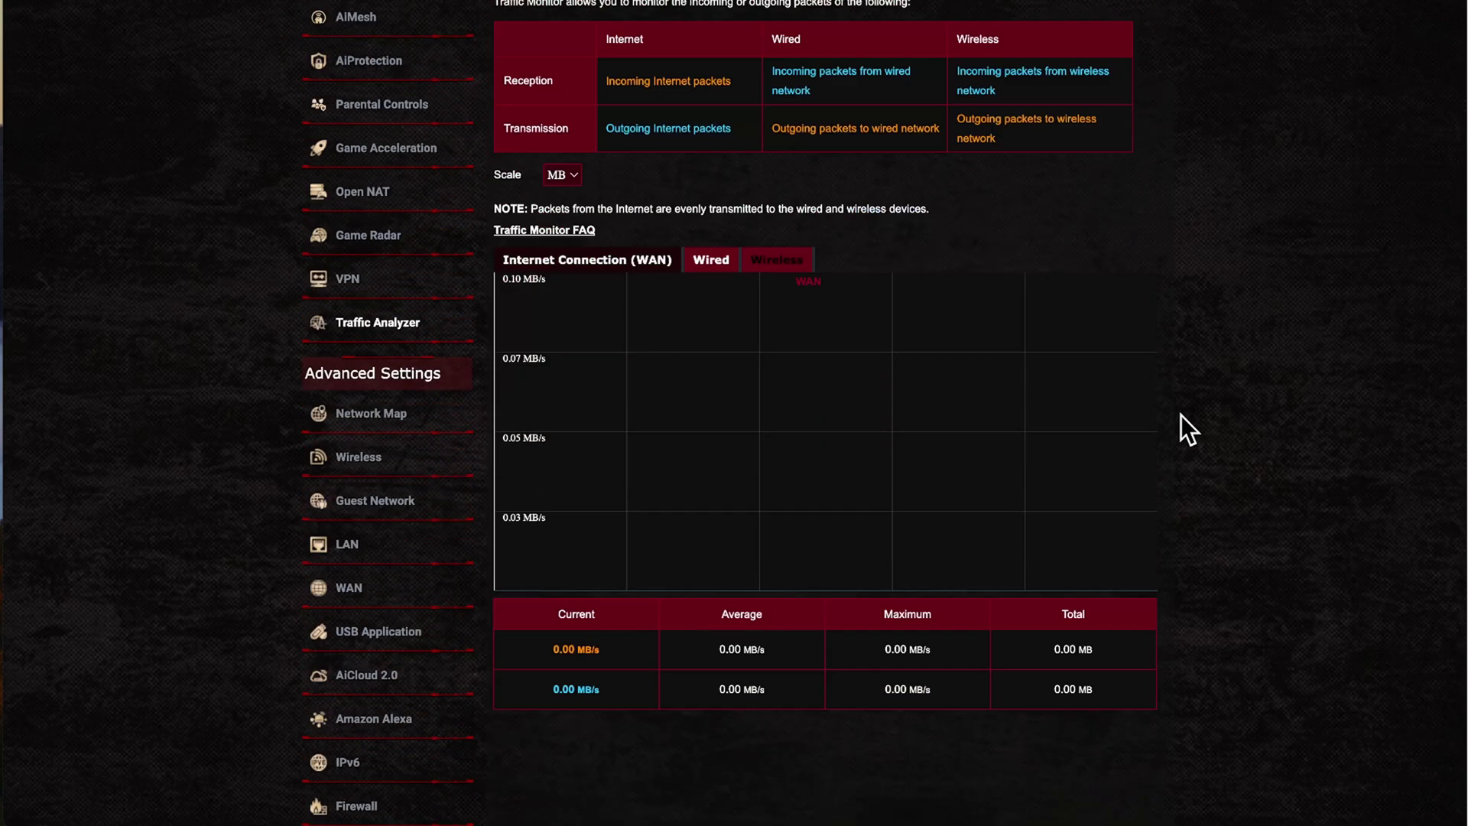
pyautogui.scroll(3, 1174, 475)
pyautogui.scroll(1, 1168, 499)
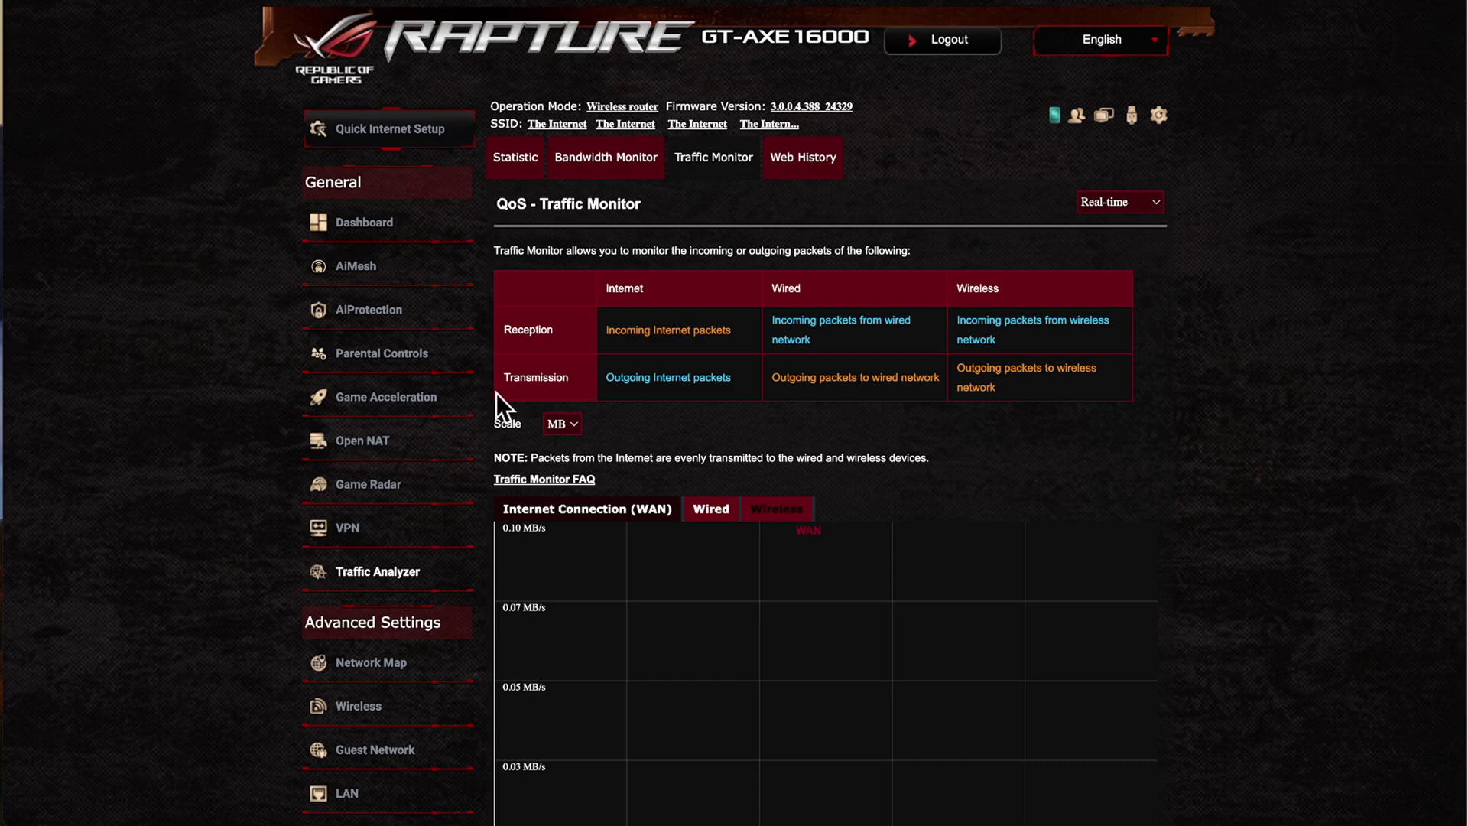
# Go to the QoS tab under Game Acceleration, leaving Enable QoS off.
pyautogui.click(371, 400)
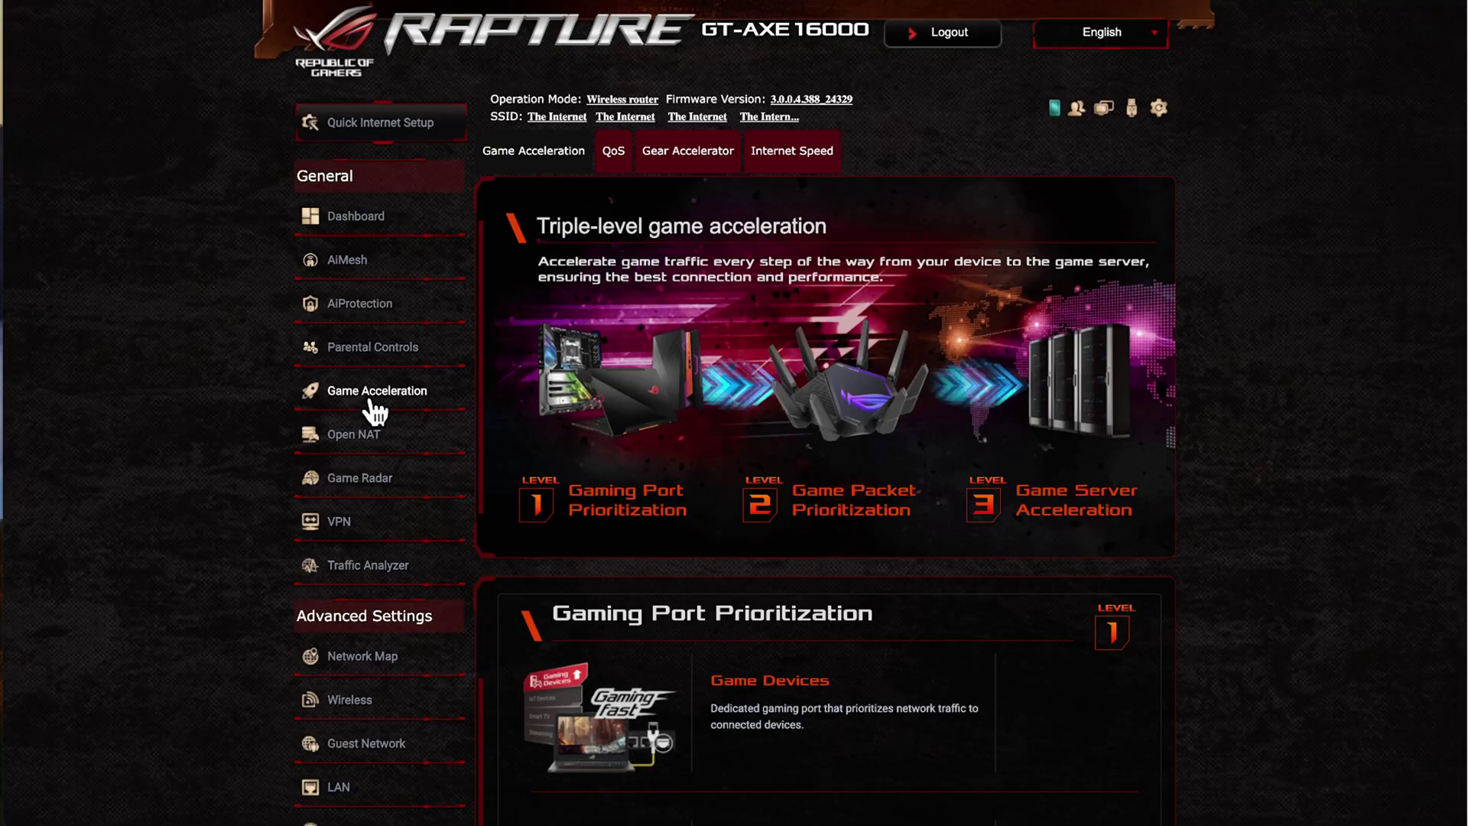
pyautogui.click(616, 153)
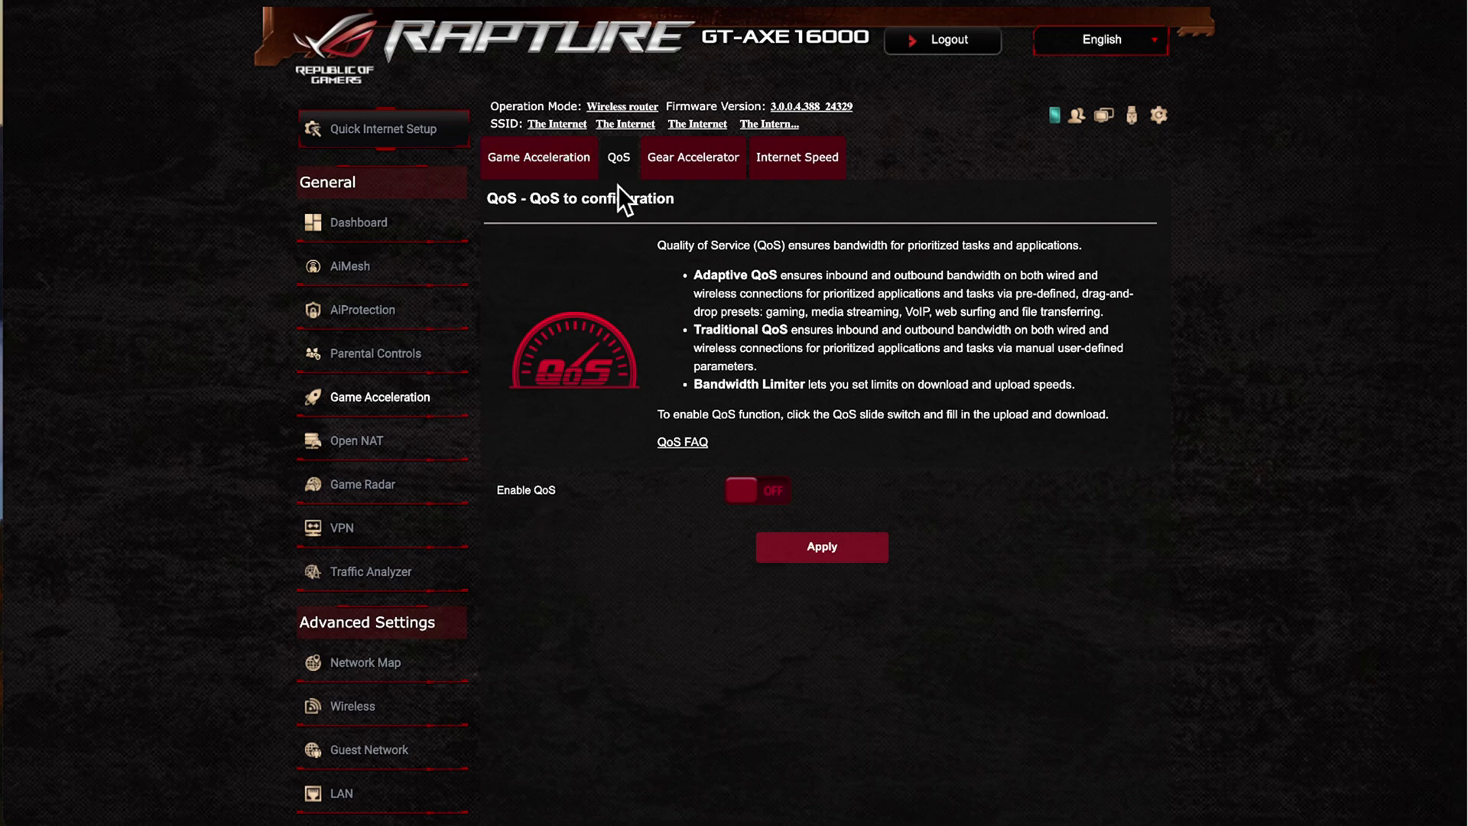
# Return to Traffic Monitor and review the WAN chart's current, average, maximum and total rates.
pyautogui.click(367, 578)
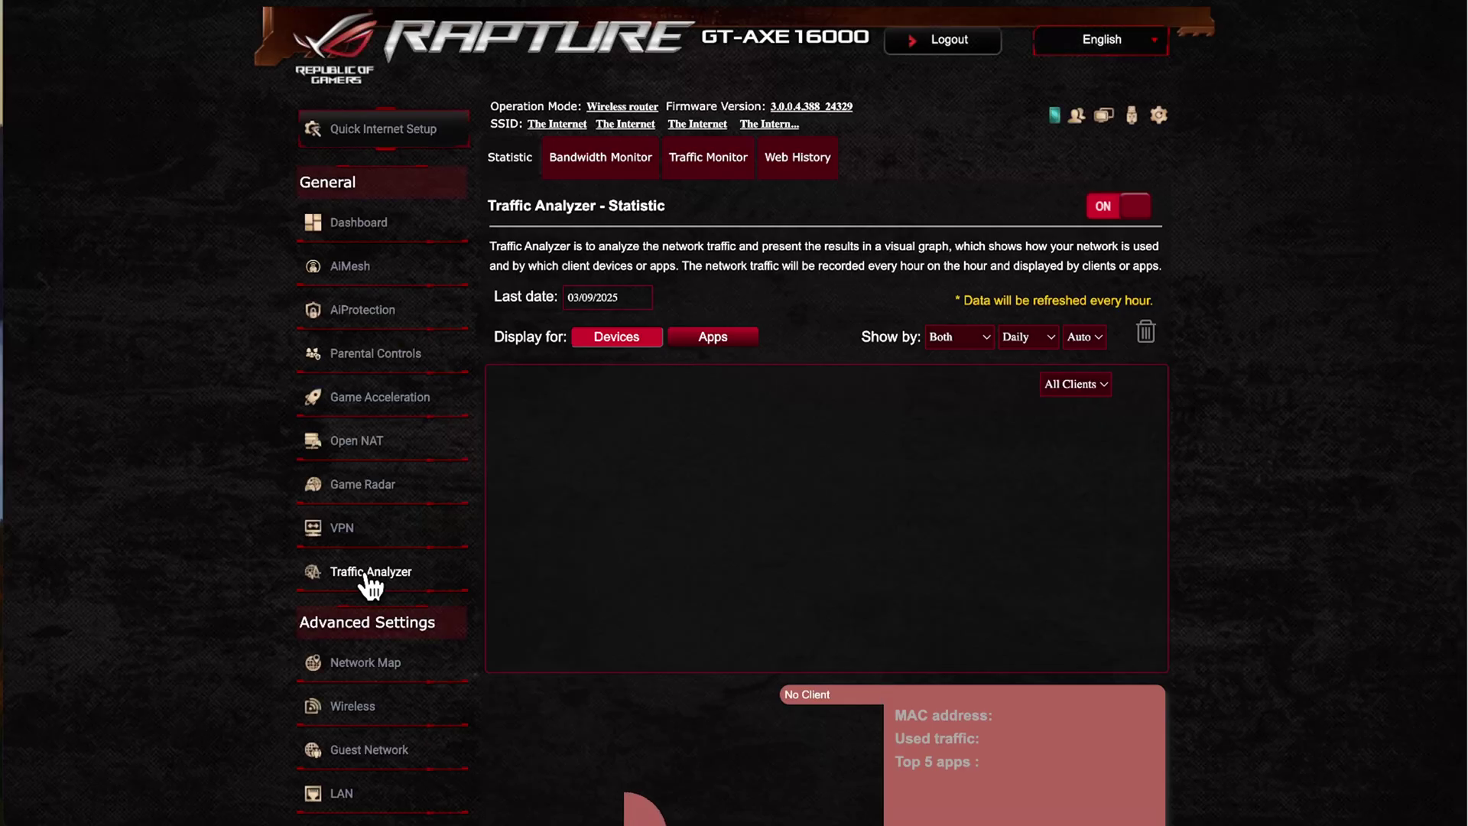
pyautogui.click(738, 166)
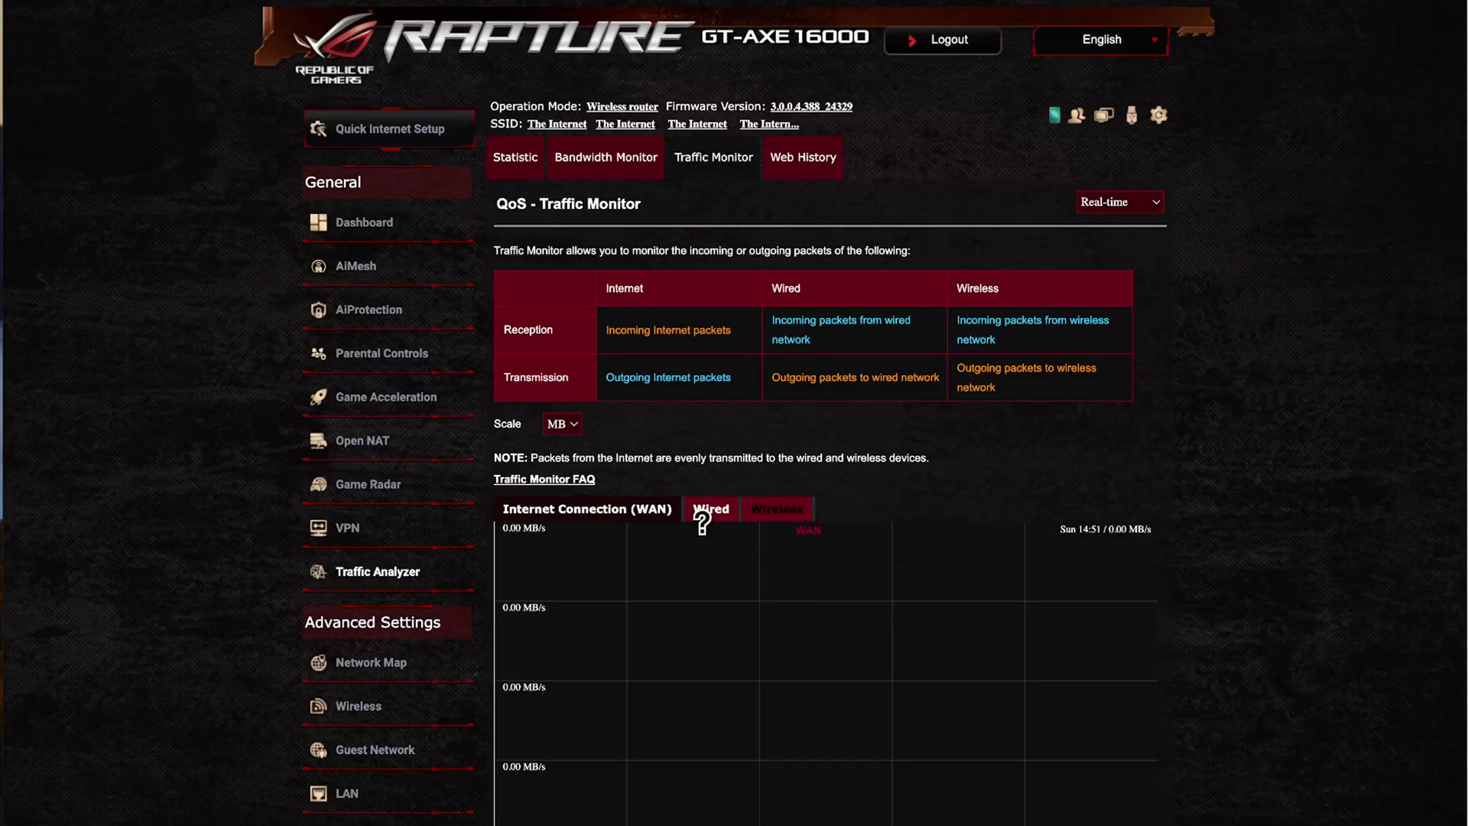
pyautogui.scroll(-1, 975, 679)
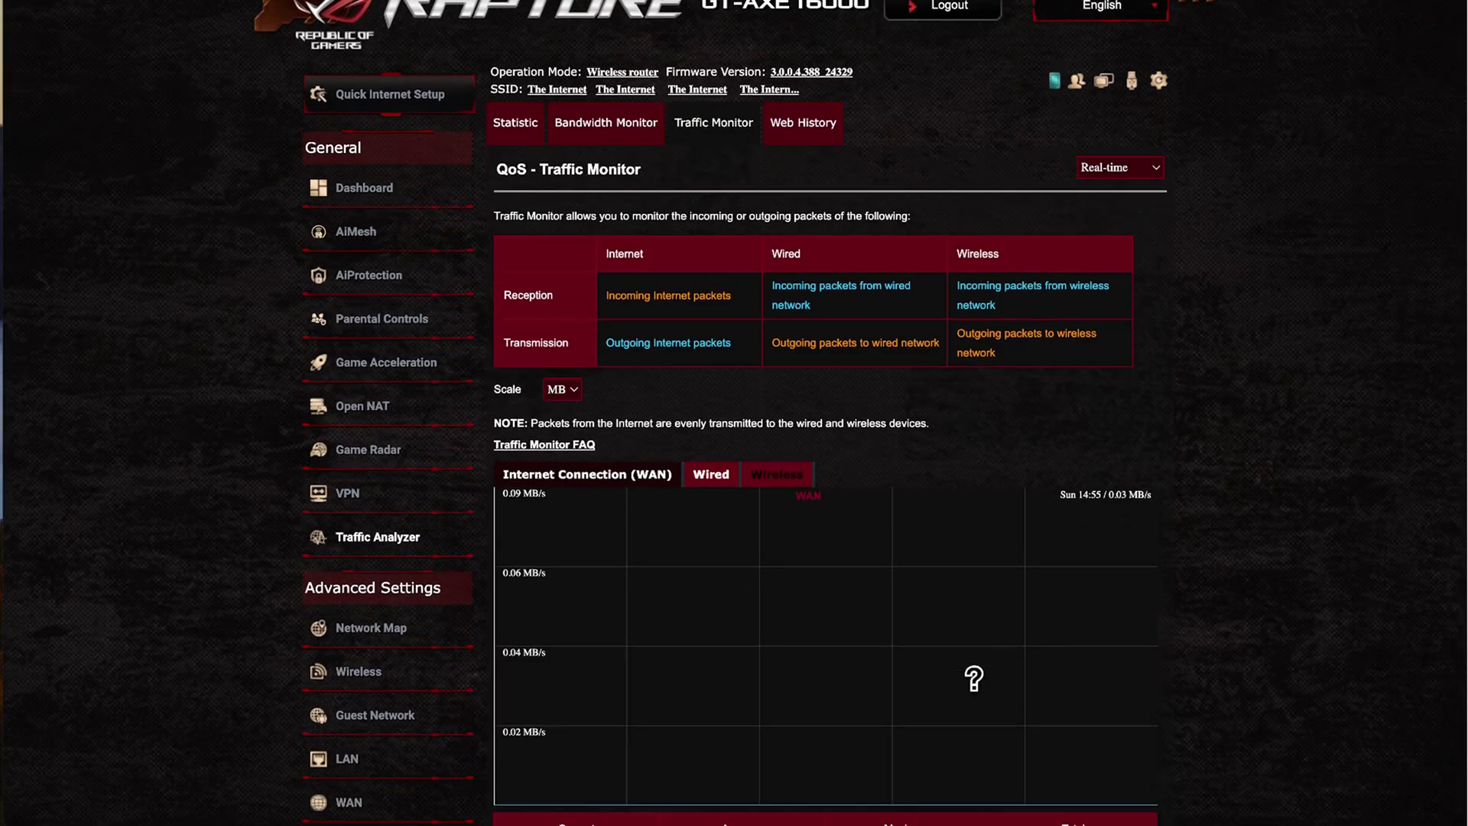
pyautogui.scroll(-3, 681, 697)
pyautogui.scroll(1, 823, 676)
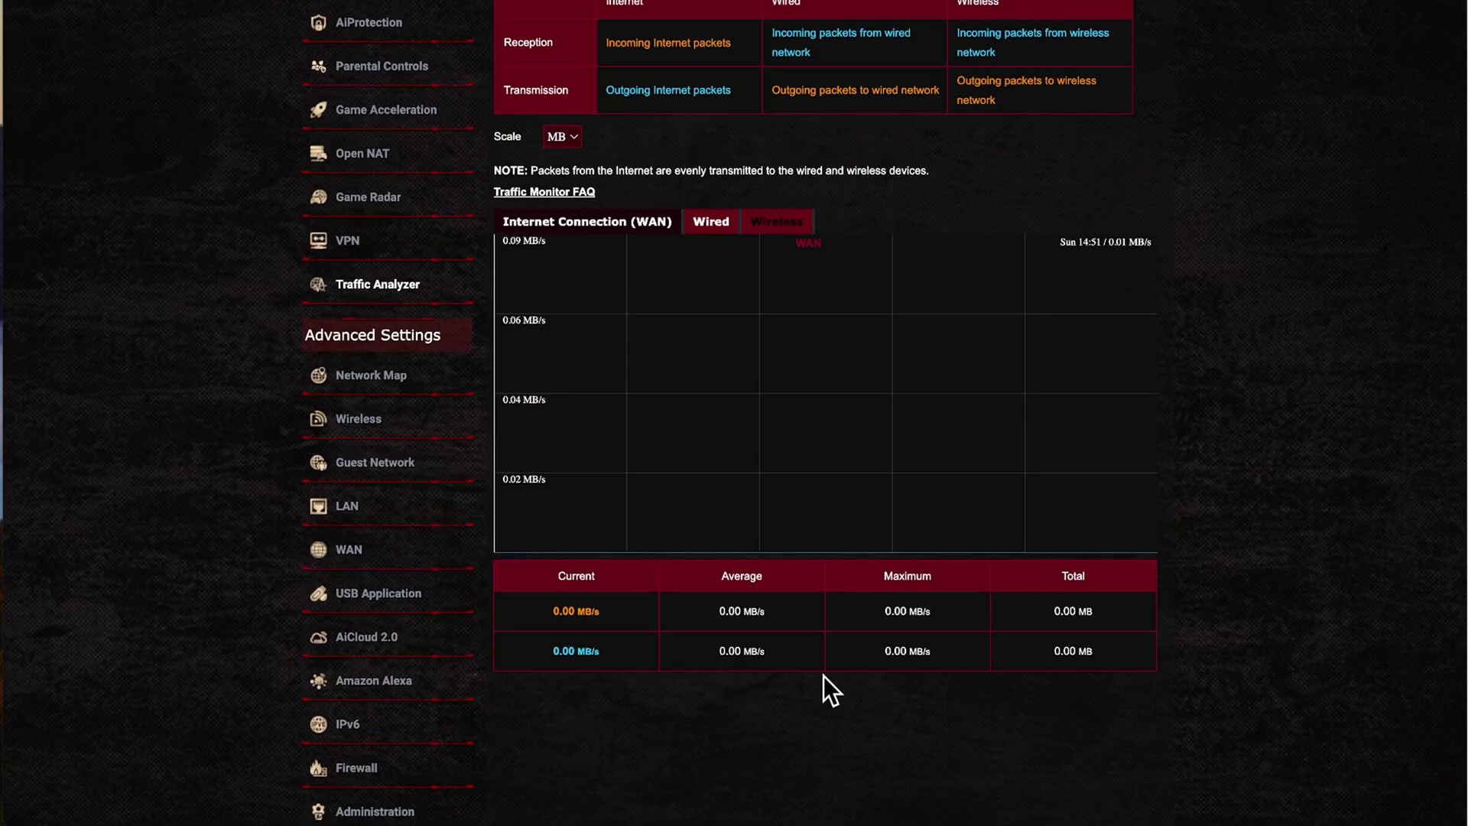
pyautogui.scroll(3, 970, 671)
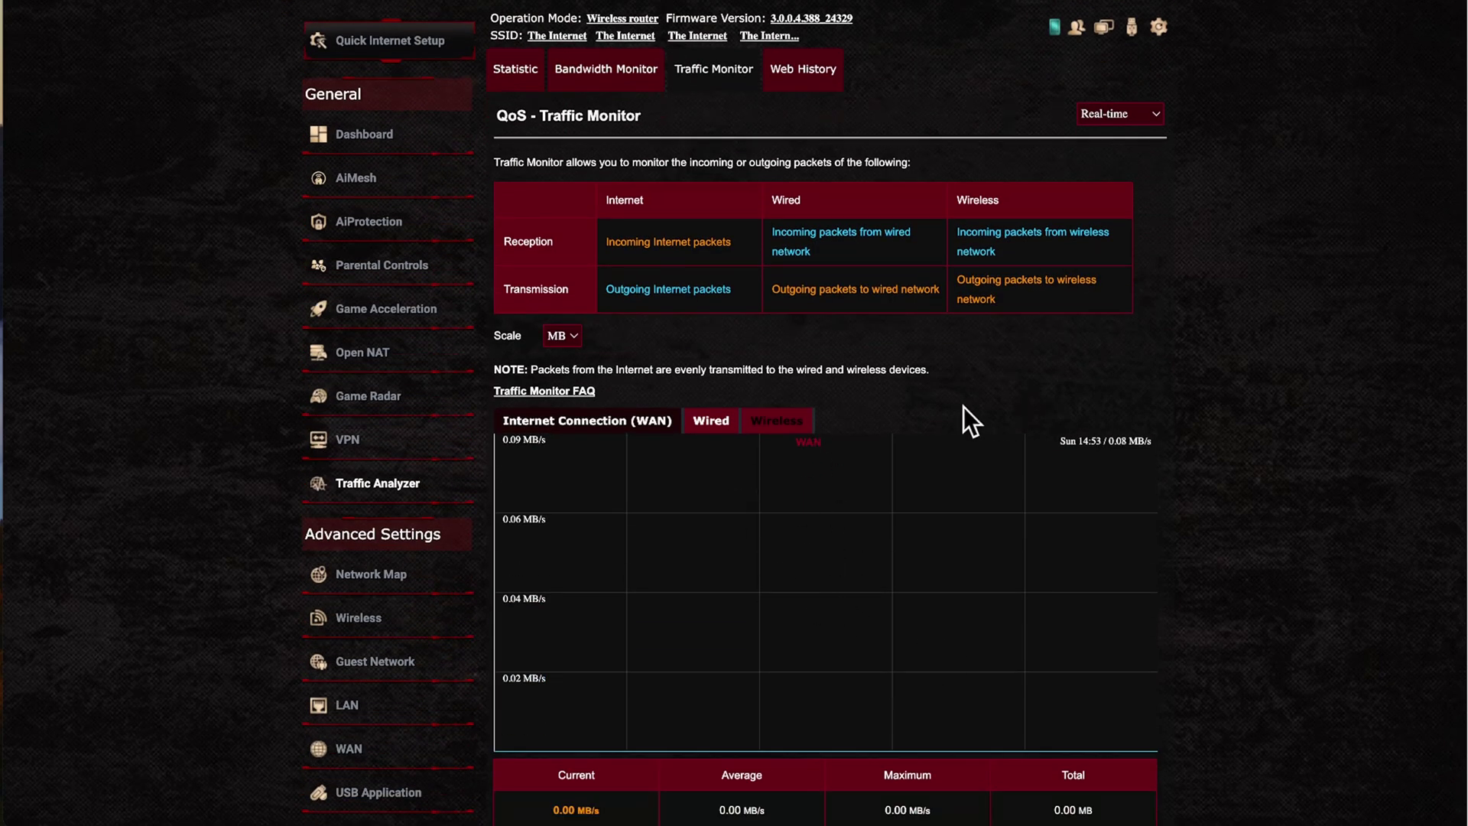
pyautogui.scroll(1, 927, 407)
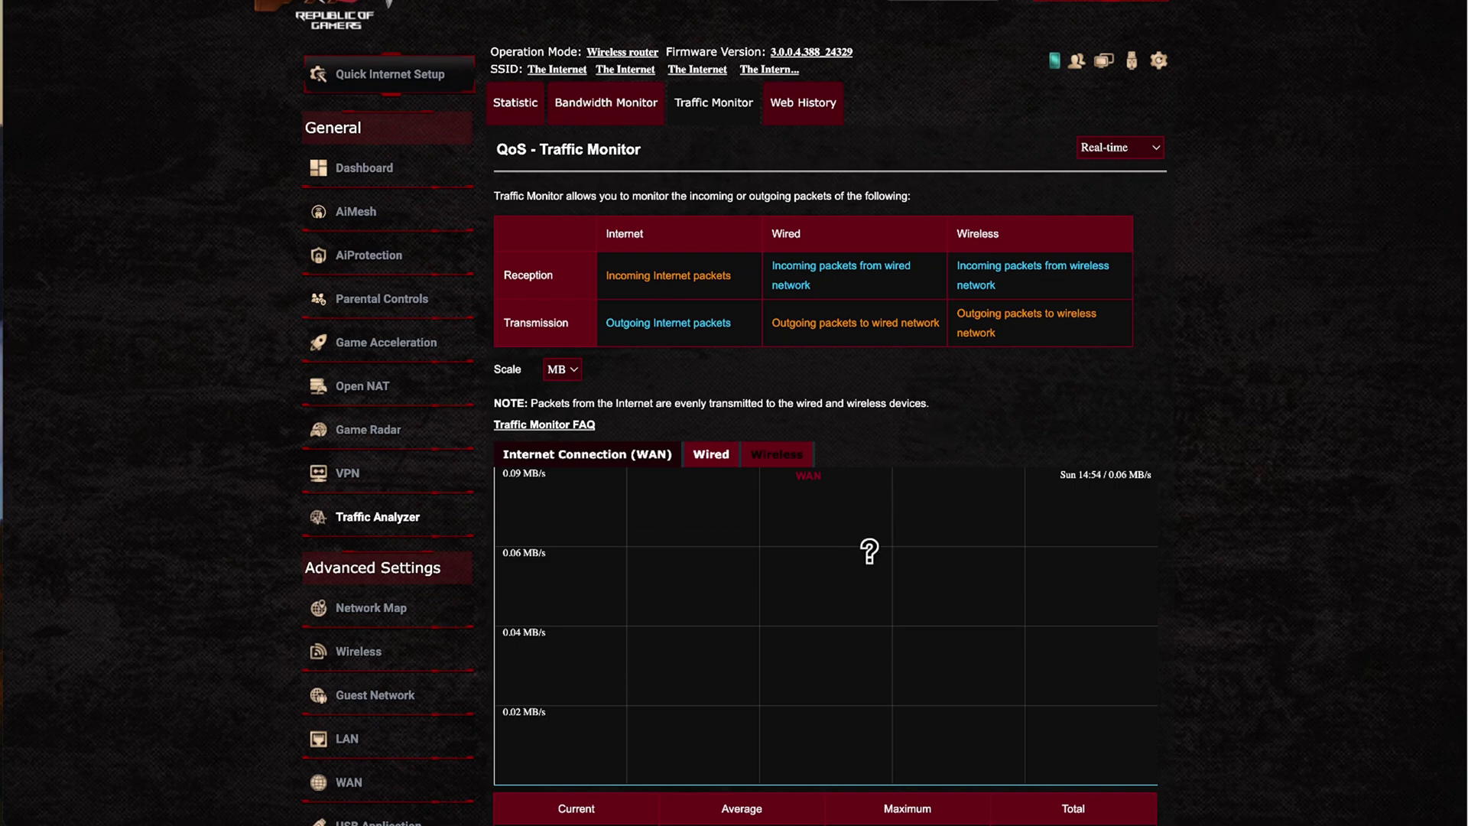
pyautogui.scroll(-1, 869, 551)
pyautogui.moveTo(777, 458)
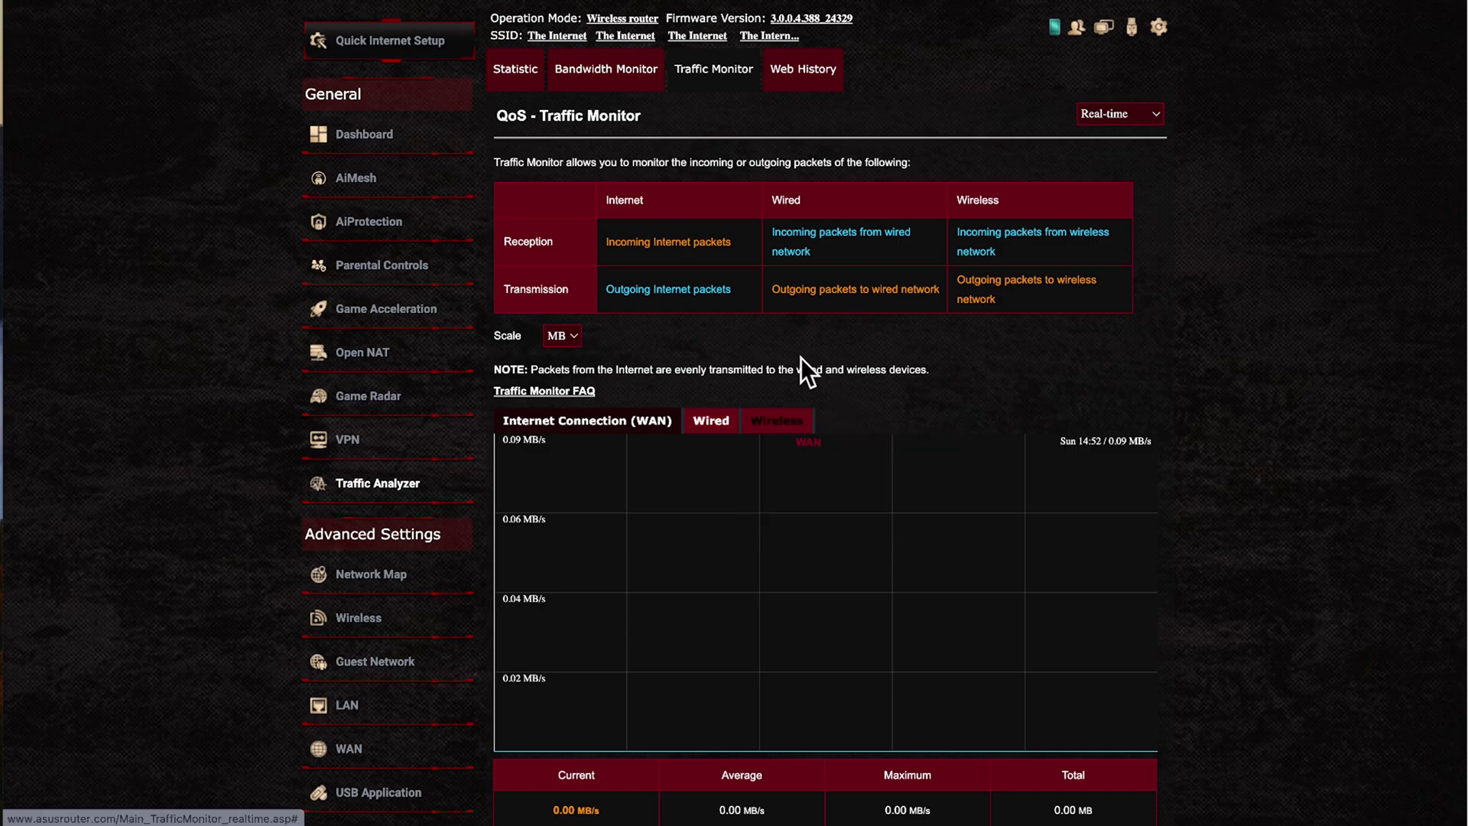
pyautogui.scroll(2, 988, 393)
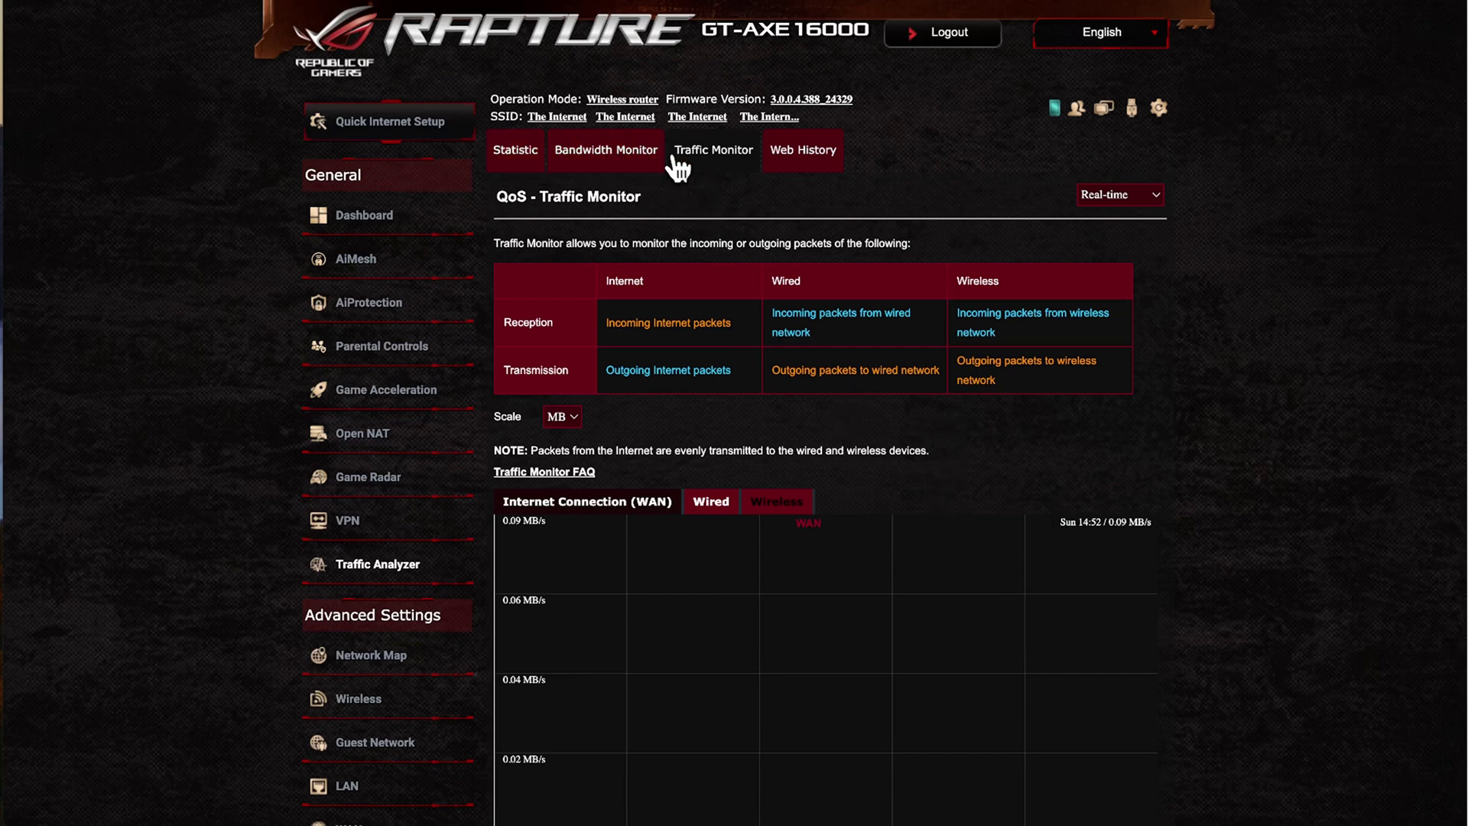
# Switch Web History to ON and scroll down to the Clear, Refresh and Export buttons.
pyautogui.click(803, 151)
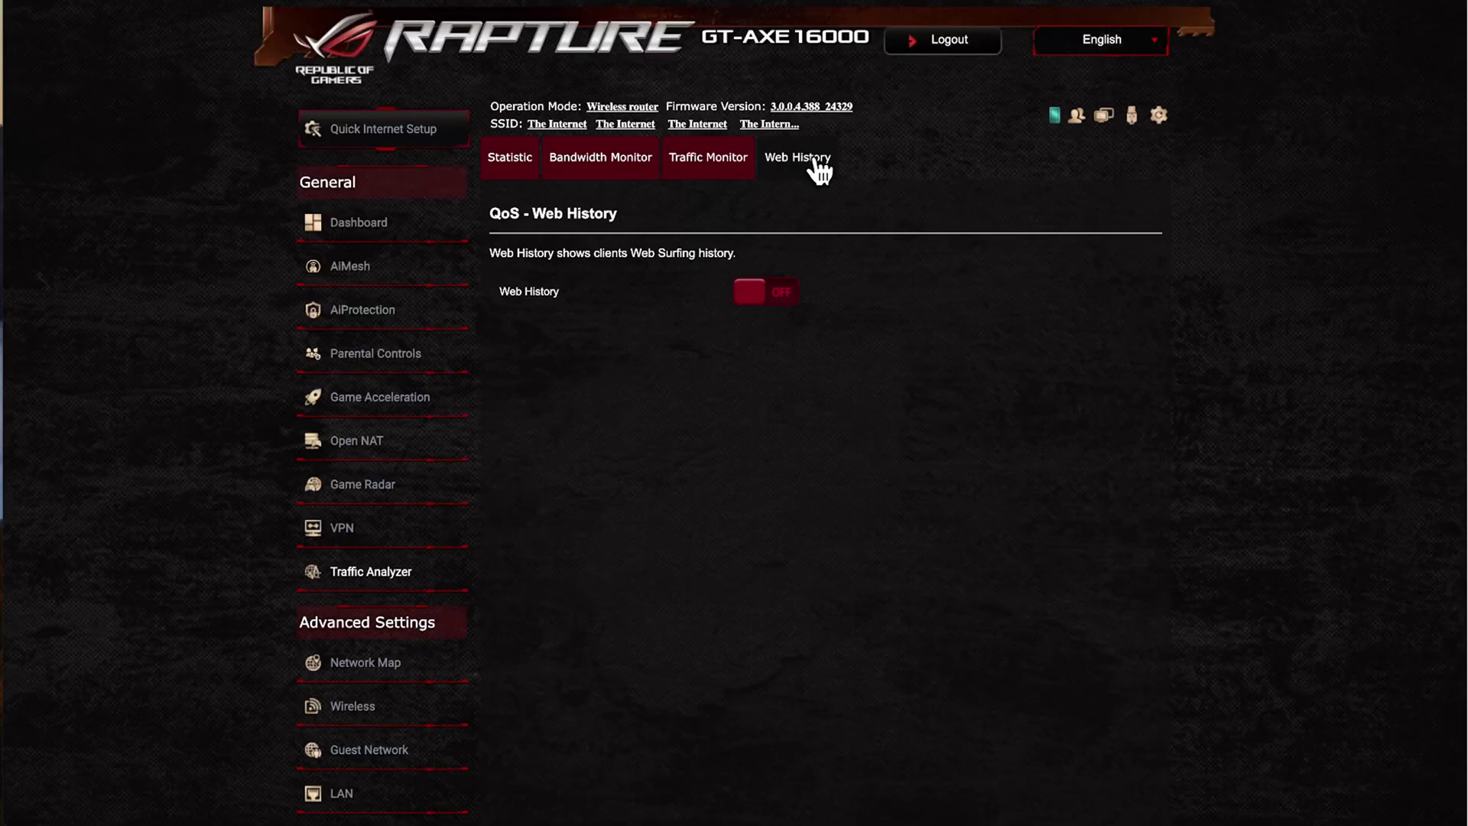
pyautogui.click(776, 305)
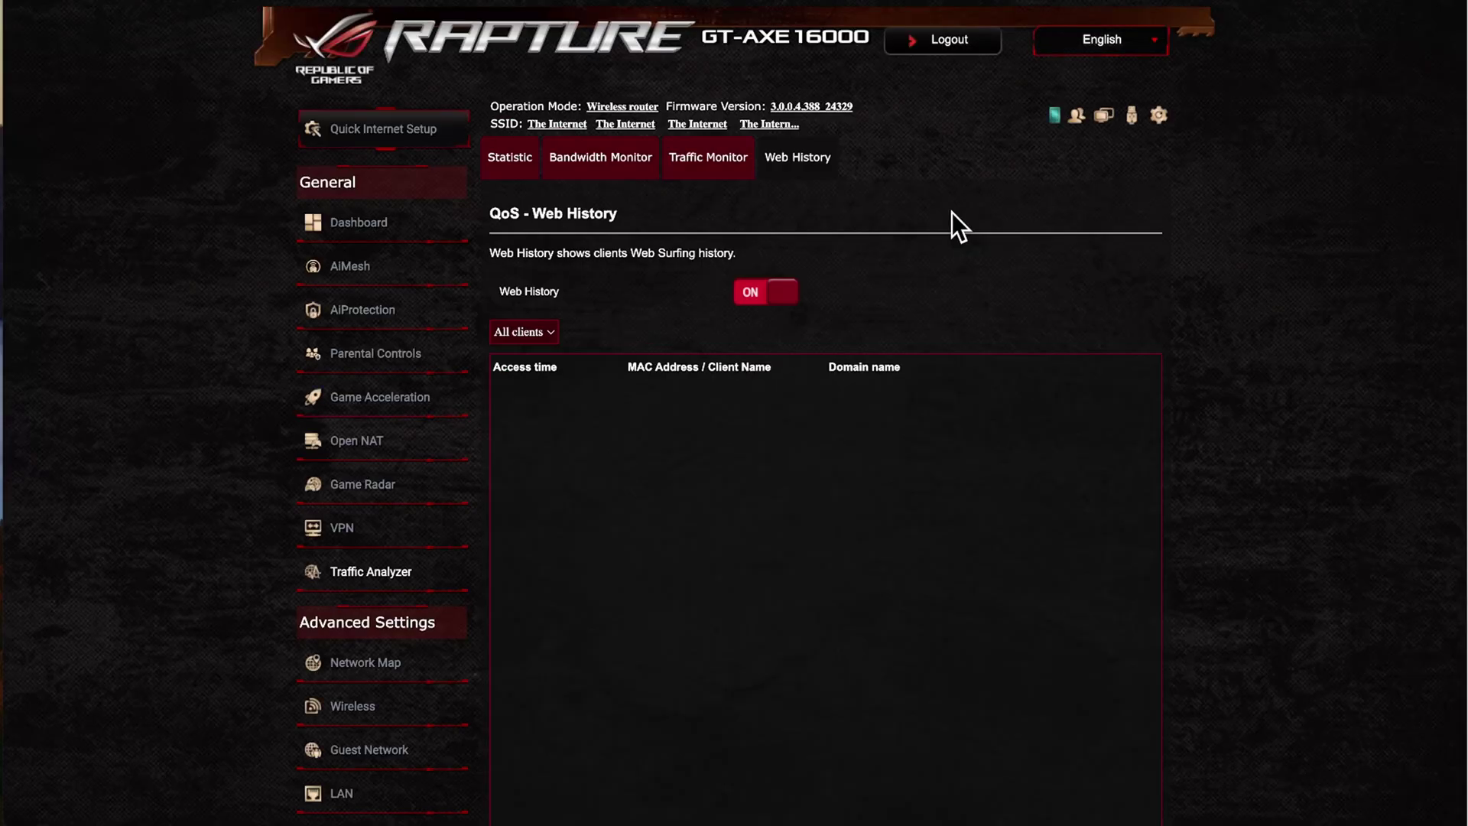
pyautogui.scroll(-3, 942, 298)
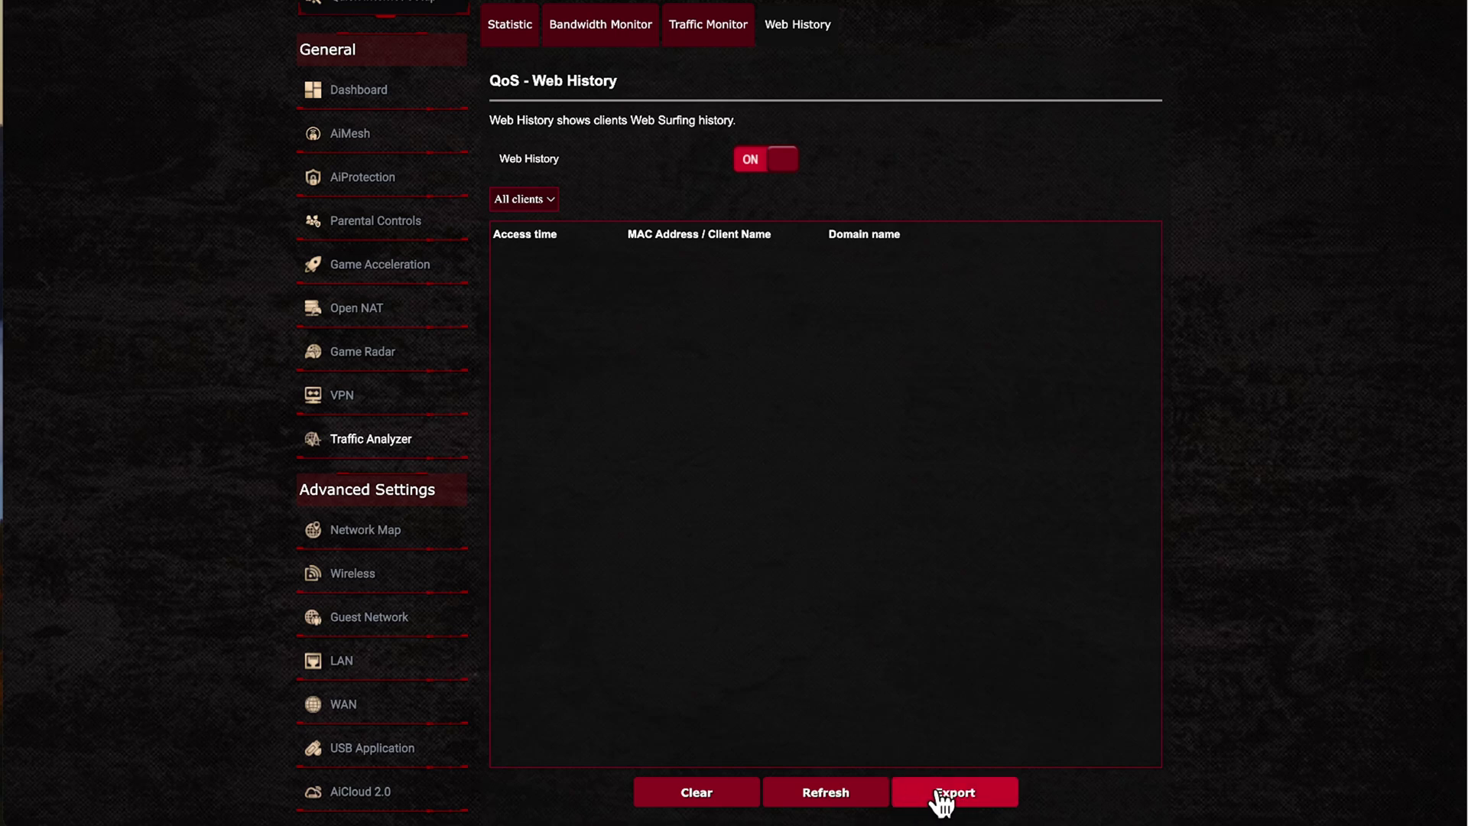
pyautogui.click(938, 787)
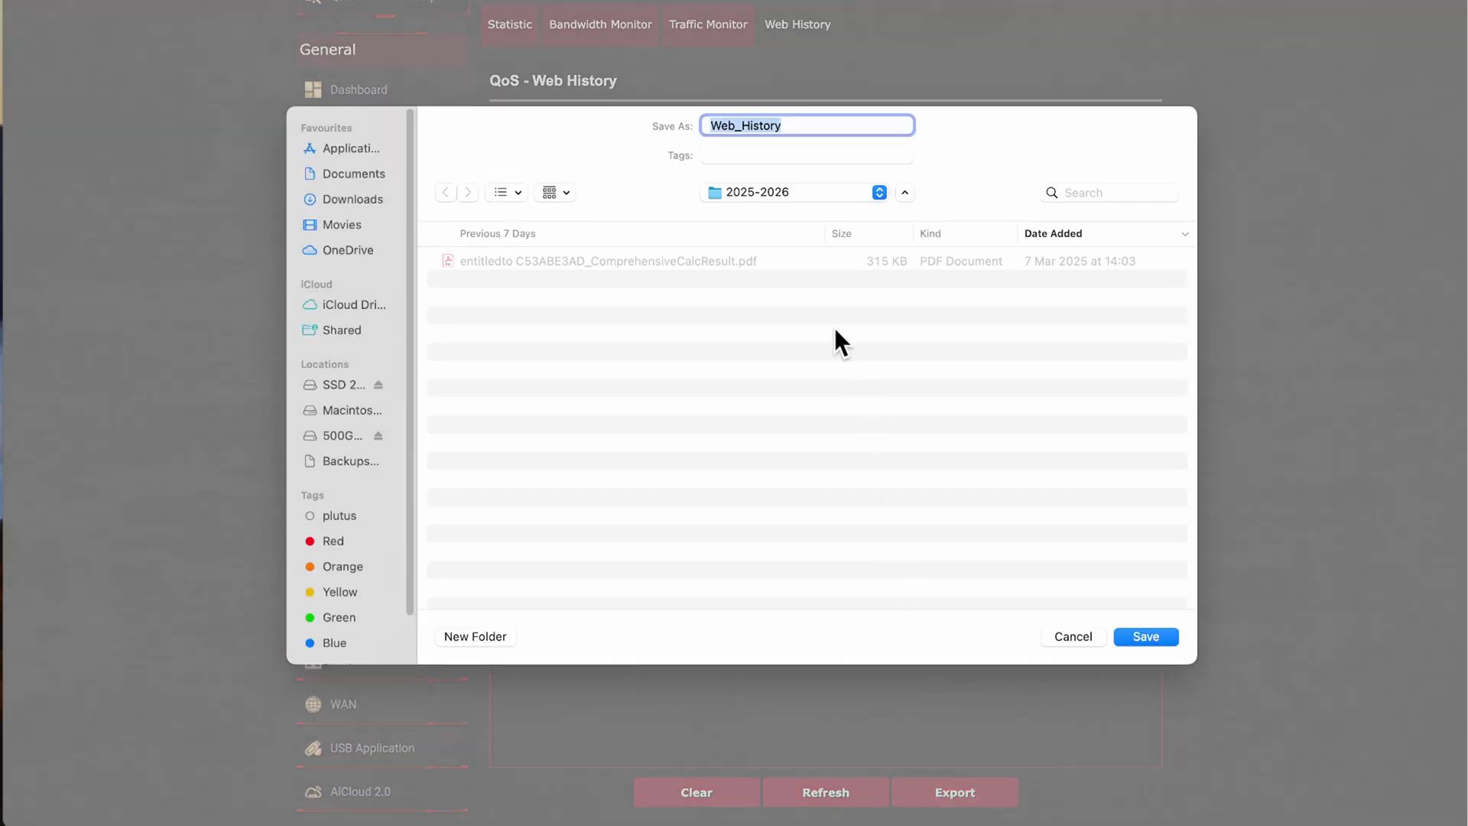
pyautogui.click(1074, 637)
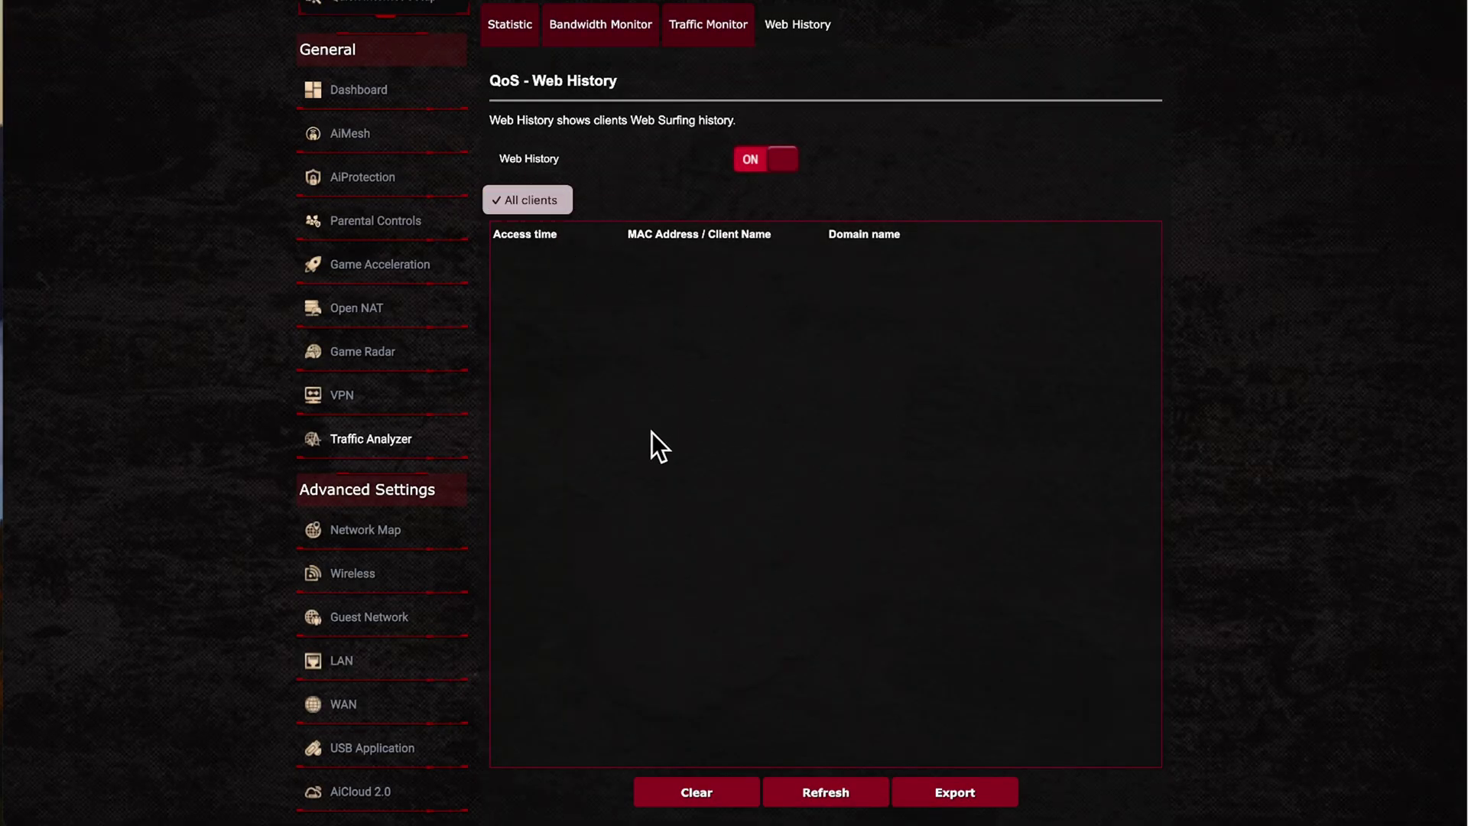
# Back on Statistic, review the All Clients chart showing 0.00 Bytes and no client.
pyautogui.click(525, 35)
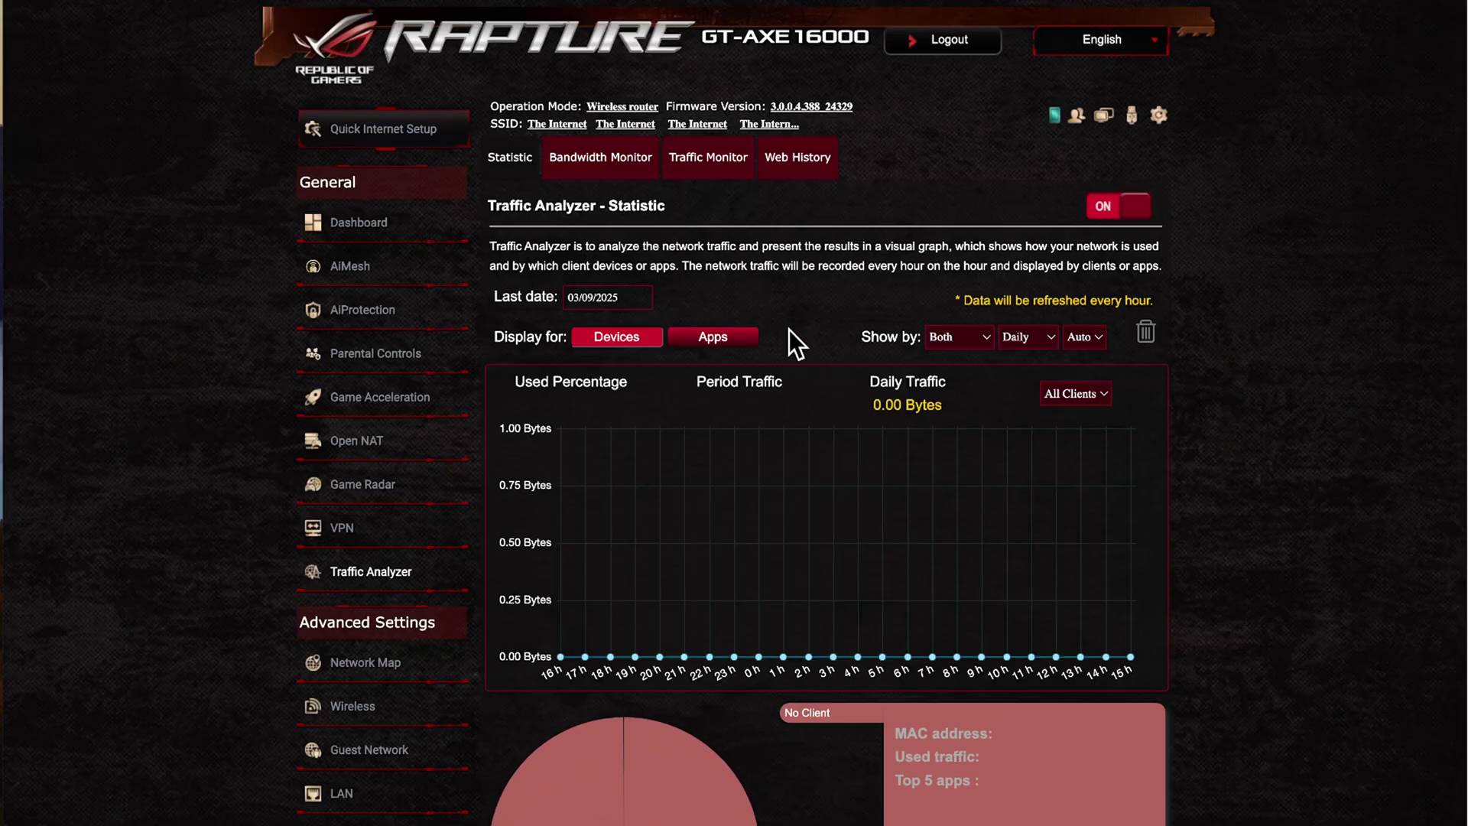
pyautogui.scroll(-1, 793, 325)
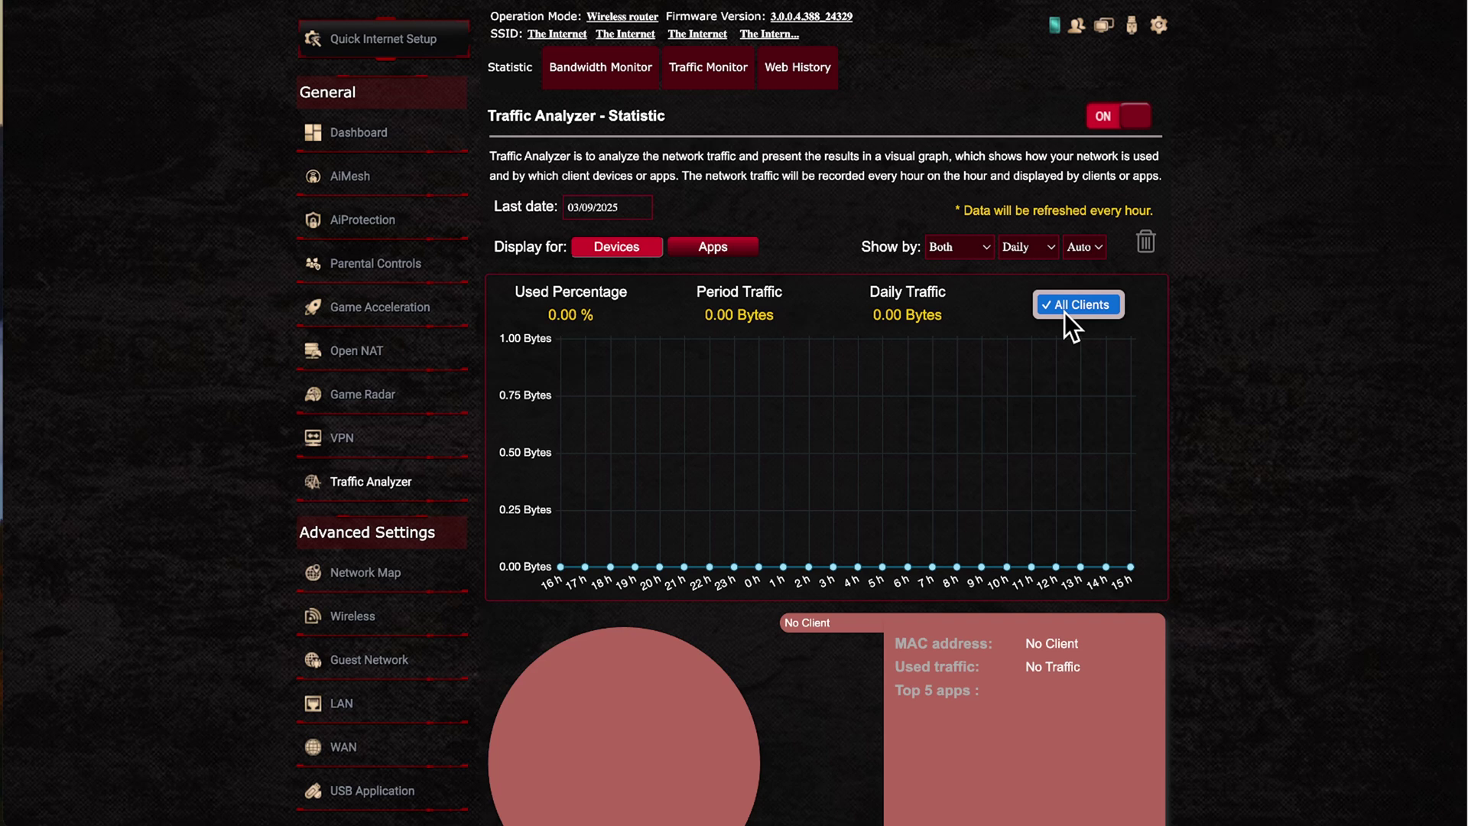
pyautogui.click(988, 297)
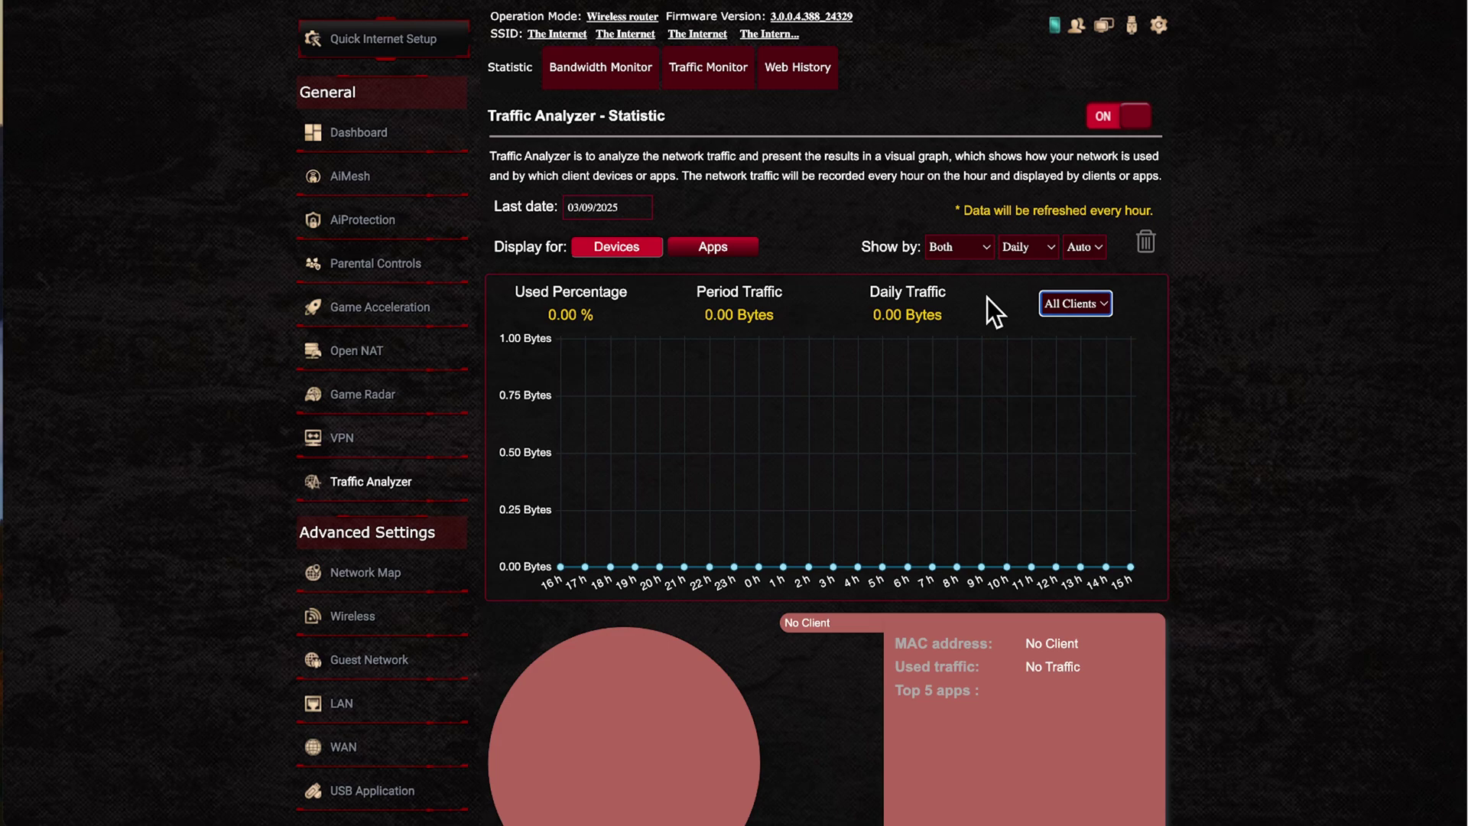
pyautogui.scroll(-3, 896, 585)
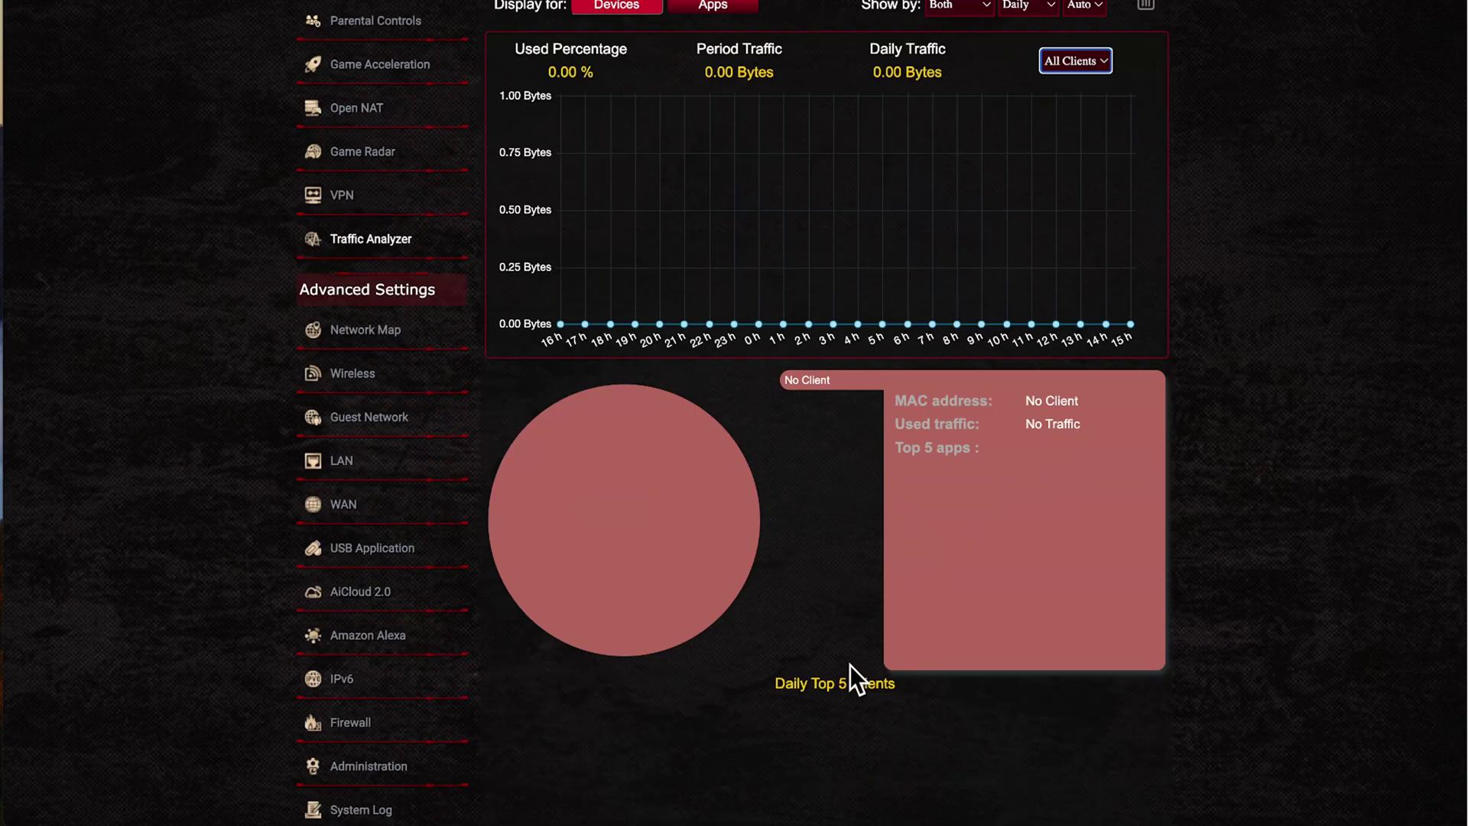
pyautogui.scroll(4, 851, 664)
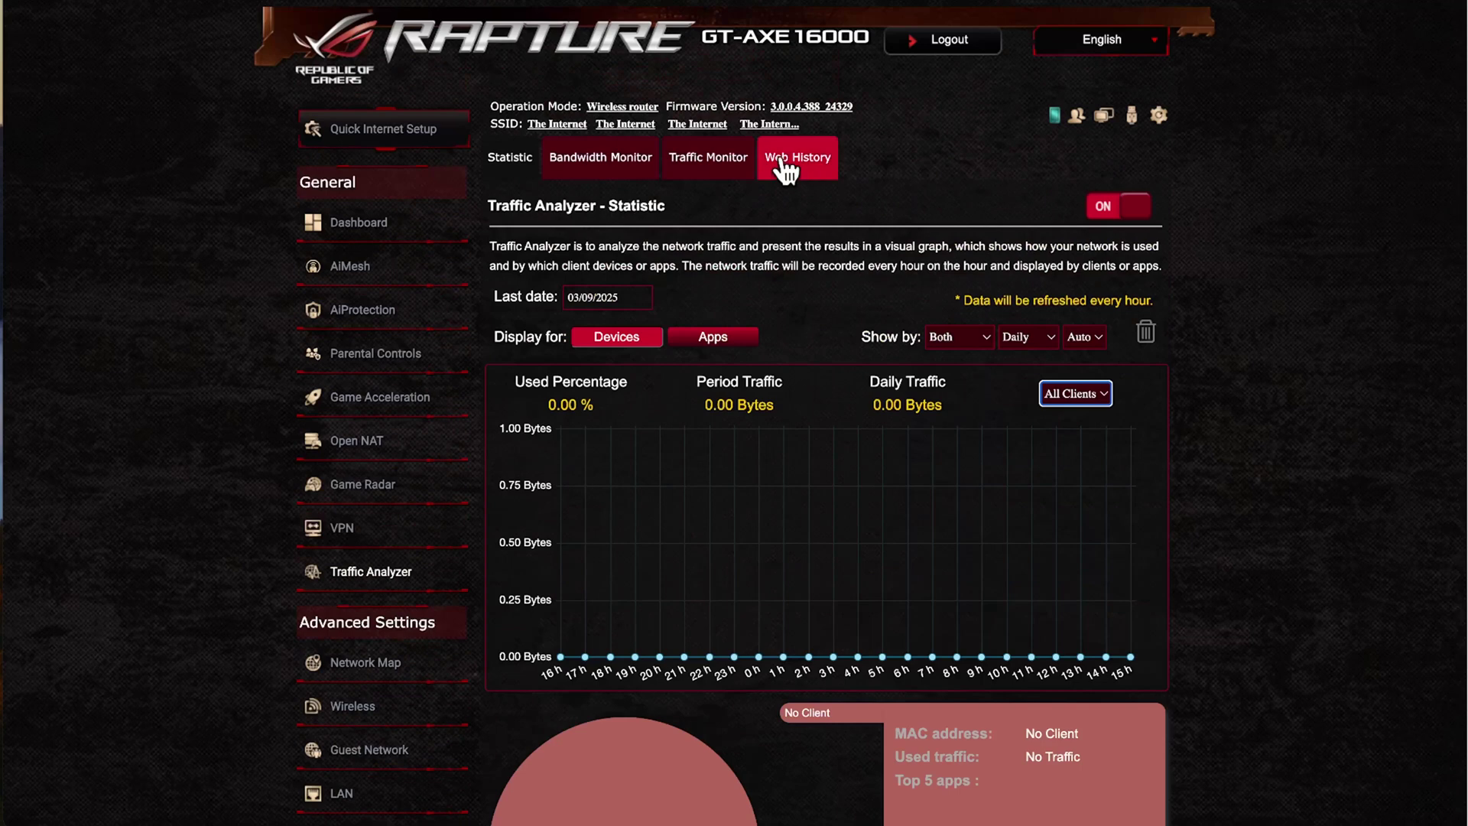